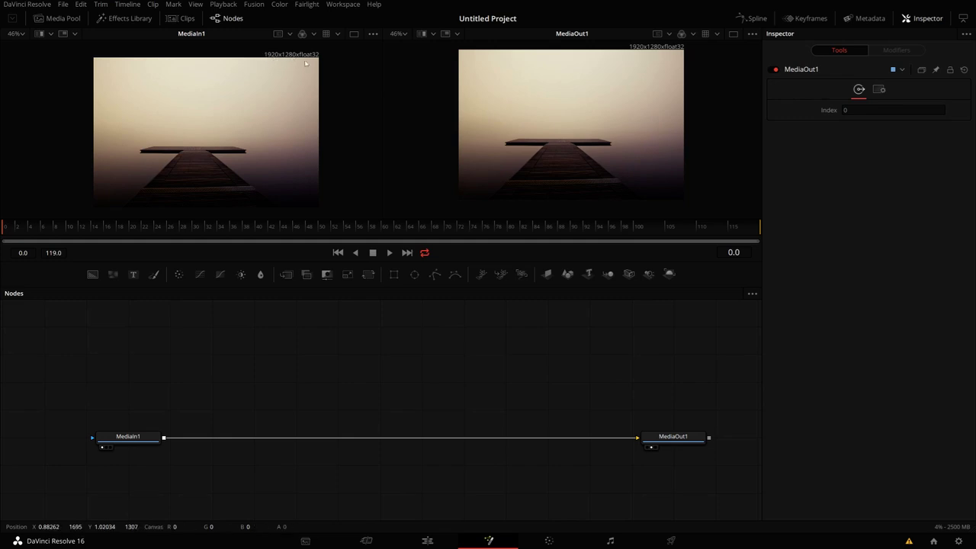
- Select MediaIn1 to confirm the pier image's 1920x1280 frame size in the Inspector
{"action": "left_click", "coordinate": [127, 436]}
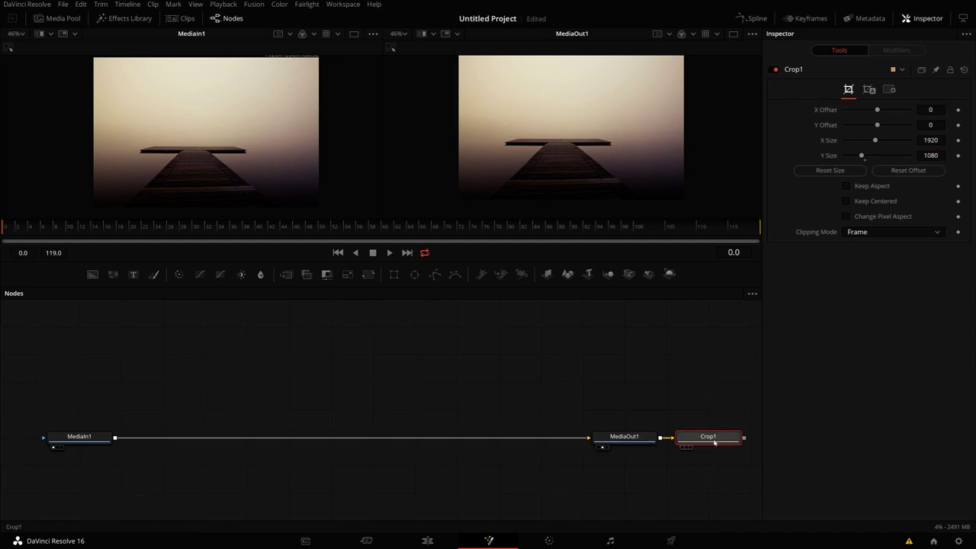
- Insert Crop1 on the MediaIn1–MediaOut1 link and confirm MediaOut1 now reads 1920x1080
{"action": "left_click_drag", "start_coordinate": [714, 442], "coordinate": [516, 441]}
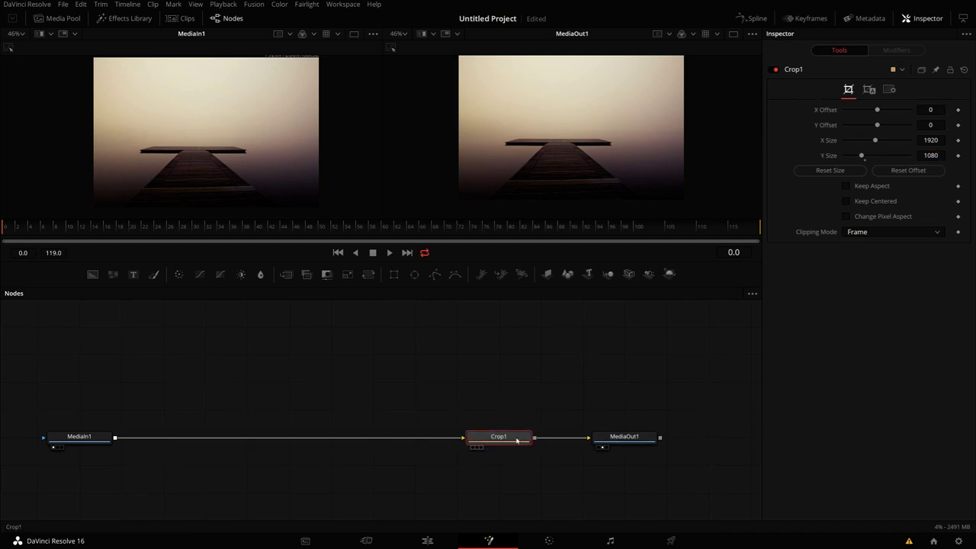
{"action": "left_click", "coordinate": [623, 436]}
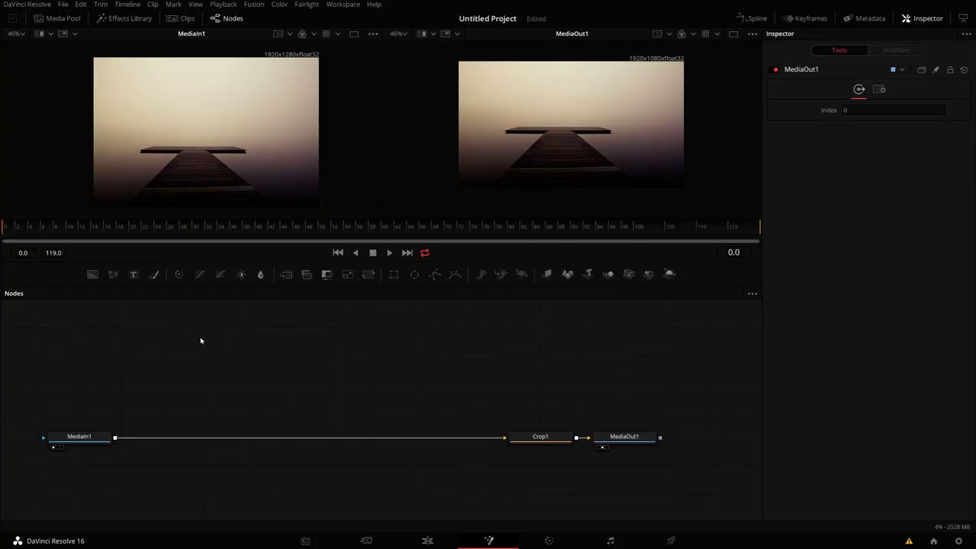
- Add a black Background1 generator to the node graph and display it in the left viewer
{"action": "left_click", "coordinate": [92, 275]}
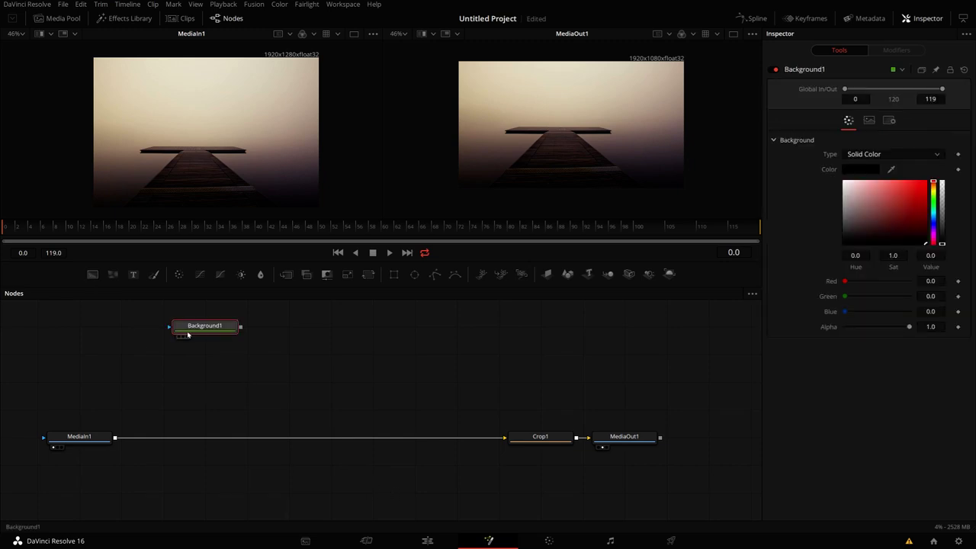
{"action": "left_click_drag", "start_coordinate": [188, 335], "coordinate": [191, 353]}
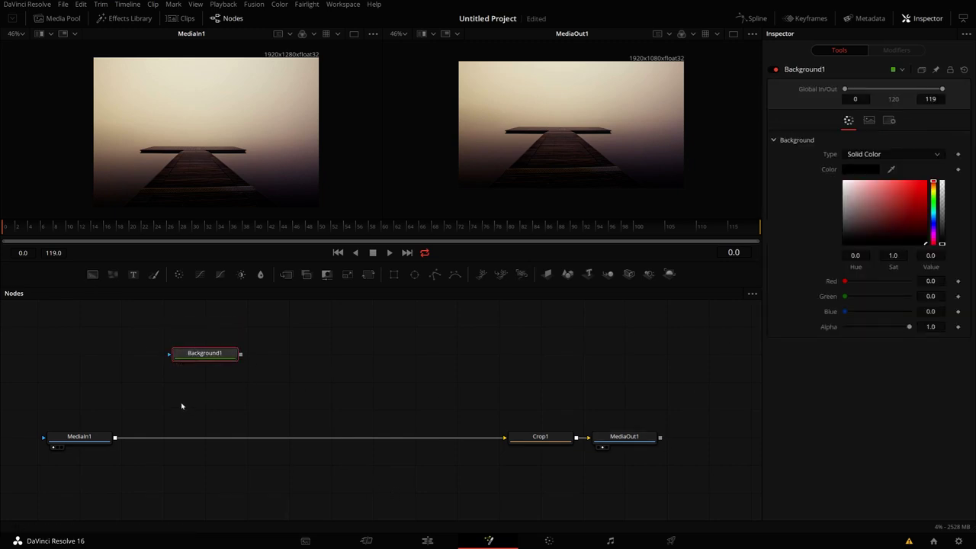
{"action": "key", "text": "1"}
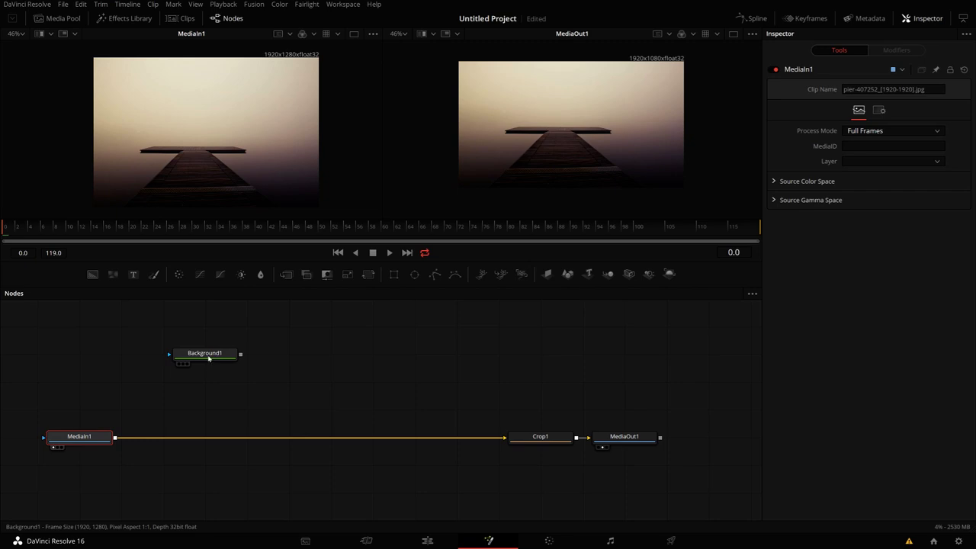
{"action": "left_click_drag", "start_coordinate": [208, 358], "coordinate": [227, 190]}
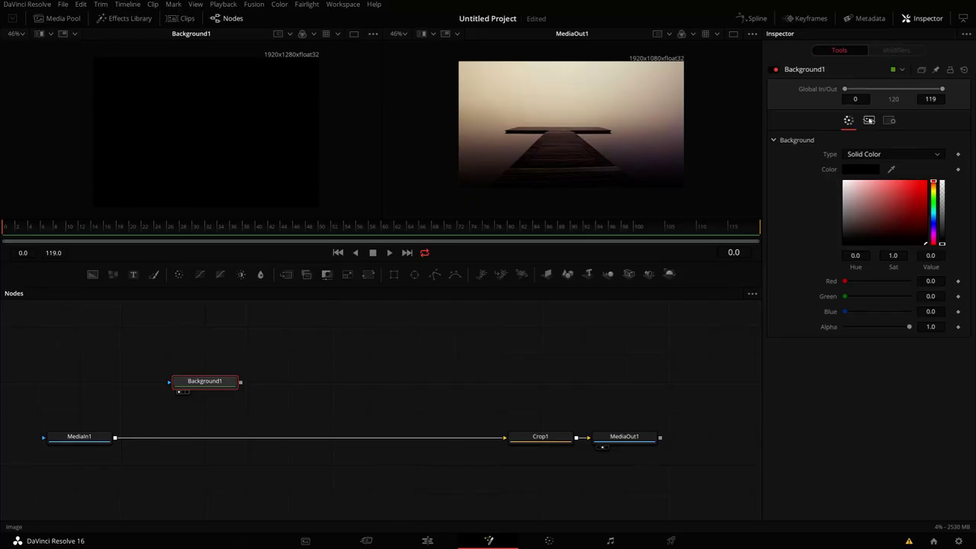
- Set Background1's image Height to 1080, making it 1920x1080
{"action": "left_click", "coordinate": [869, 120]}
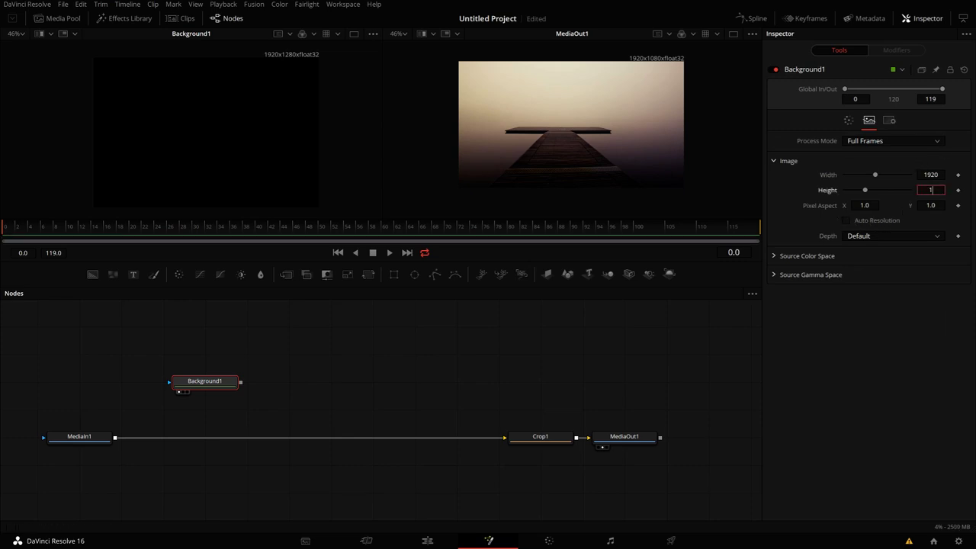
{"action": "key", "text": "Tab"}
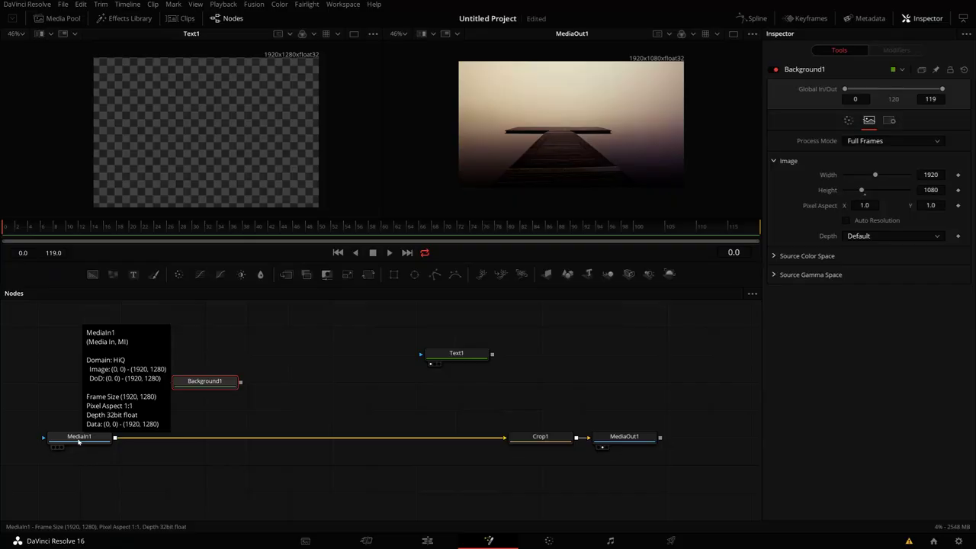
- Add an Ellipse1 mask to MediaIn1 and show it in the left viewer
{"action": "left_click", "coordinate": [79, 440]}
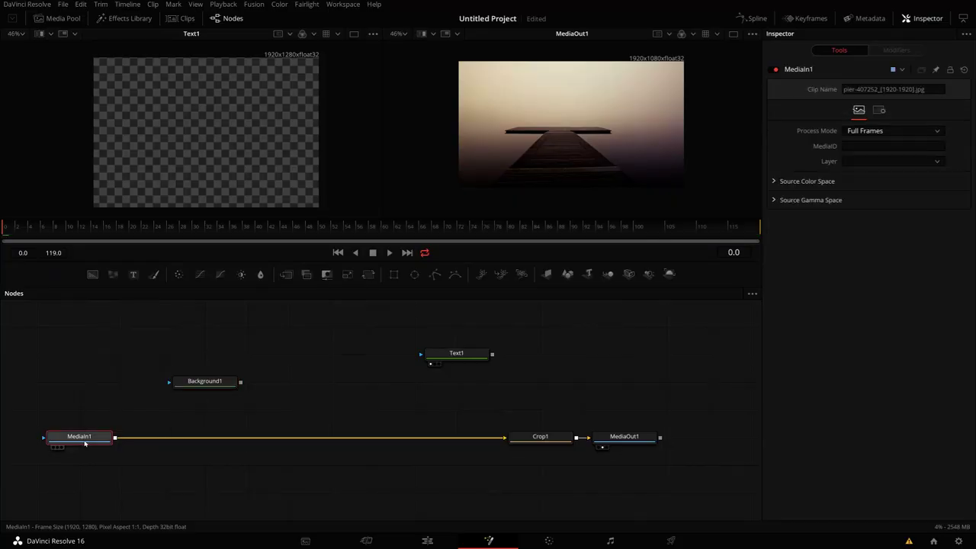
{"action": "left_click", "coordinate": [415, 276]}
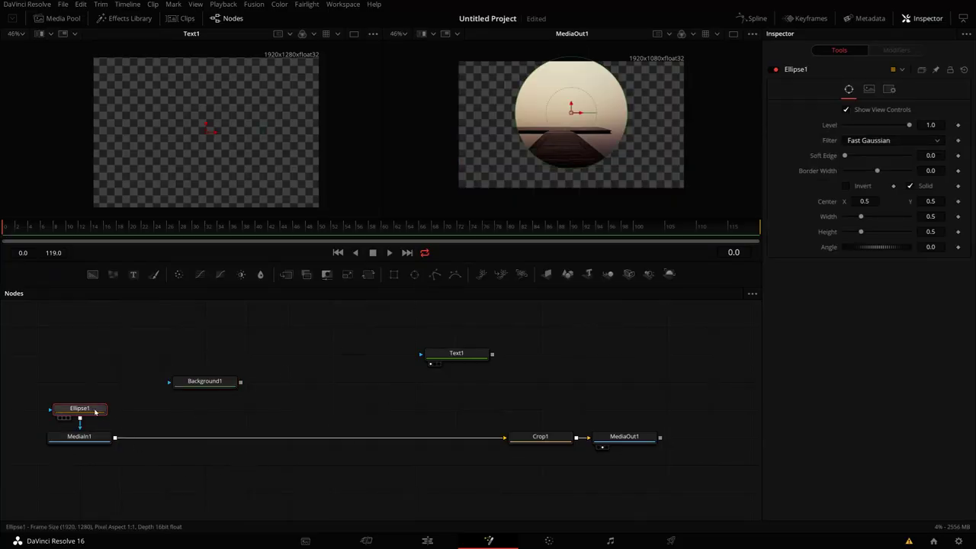
{"action": "key", "text": "1"}
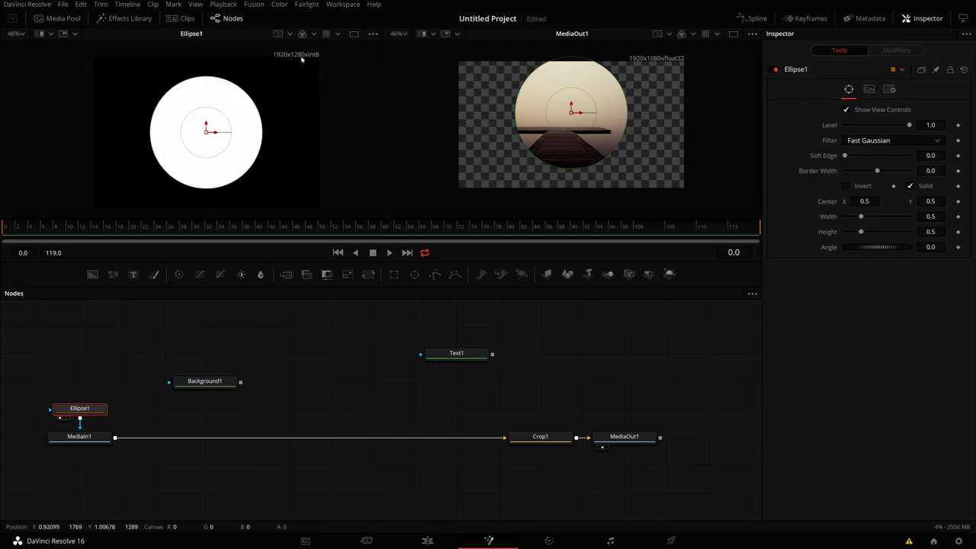
- Add Ellipse2 for Background1, view Background1 on the right, and rewire Ellipse1 to Background1
{"action": "left_click", "coordinate": [204, 381]}
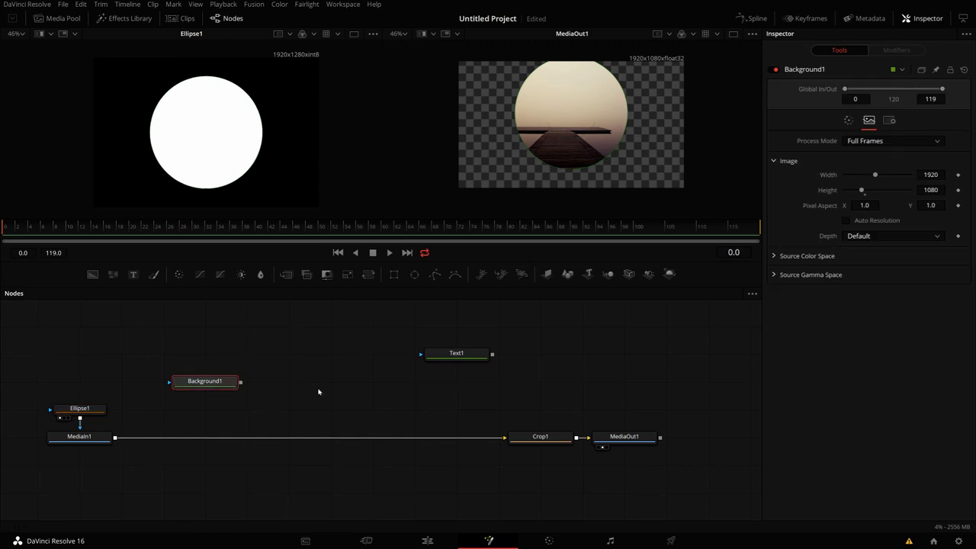
{"action": "key", "text": "2"}
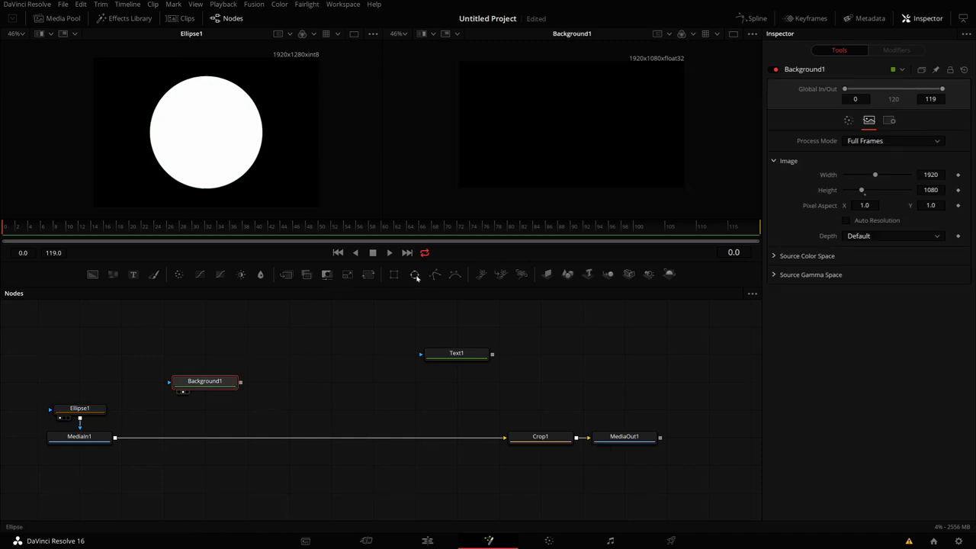
{"action": "left_click", "coordinate": [414, 274]}
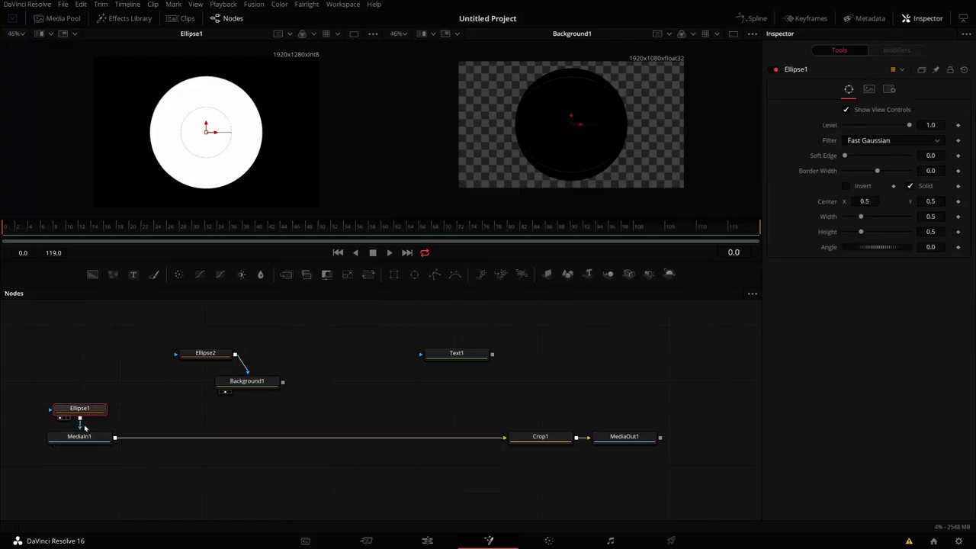
{"action": "left_click_drag", "start_coordinate": [85, 428], "coordinate": [250, 378]}
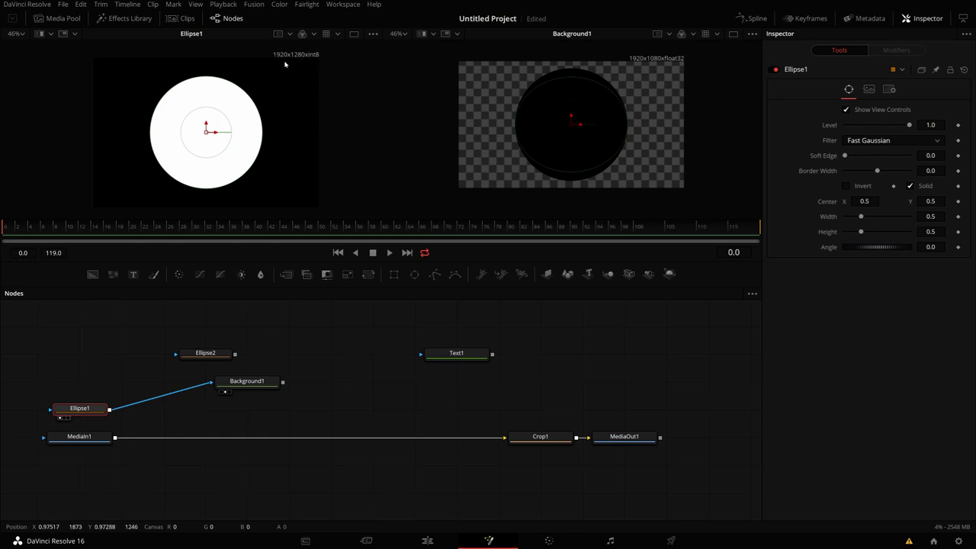
- Use Ellipse1 instead of Ellipse2 as Background1's effect mask
{"action": "left_click", "coordinate": [265, 385]}
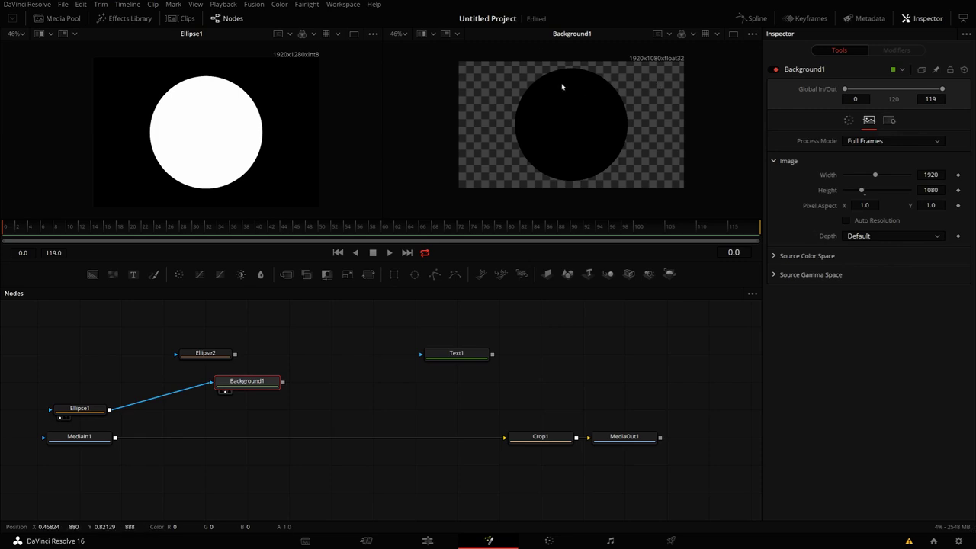
{"action": "left_click_drag", "start_coordinate": [236, 357], "coordinate": [215, 384]}
{"action": "left_click", "coordinate": [86, 409]}
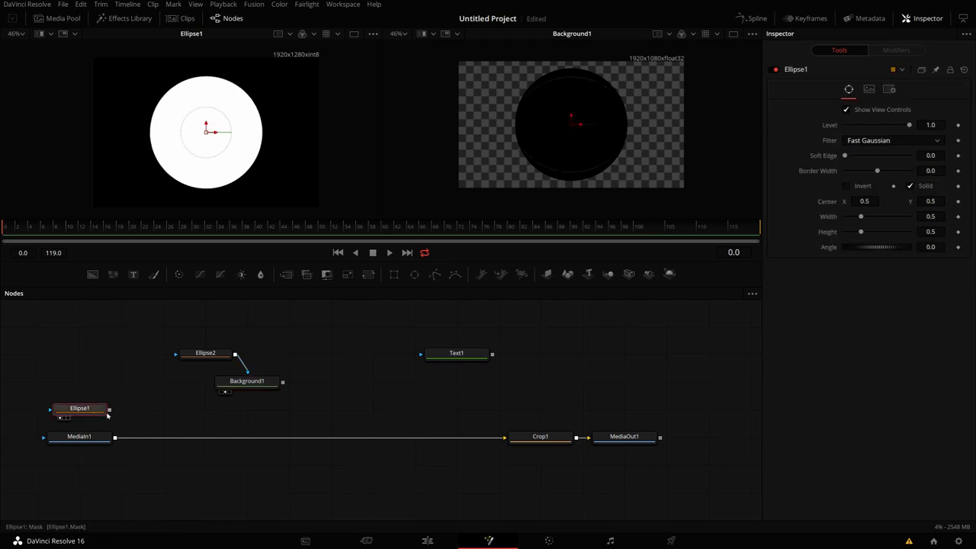
{"action": "left_click_drag", "start_coordinate": [110, 411], "coordinate": [253, 379]}
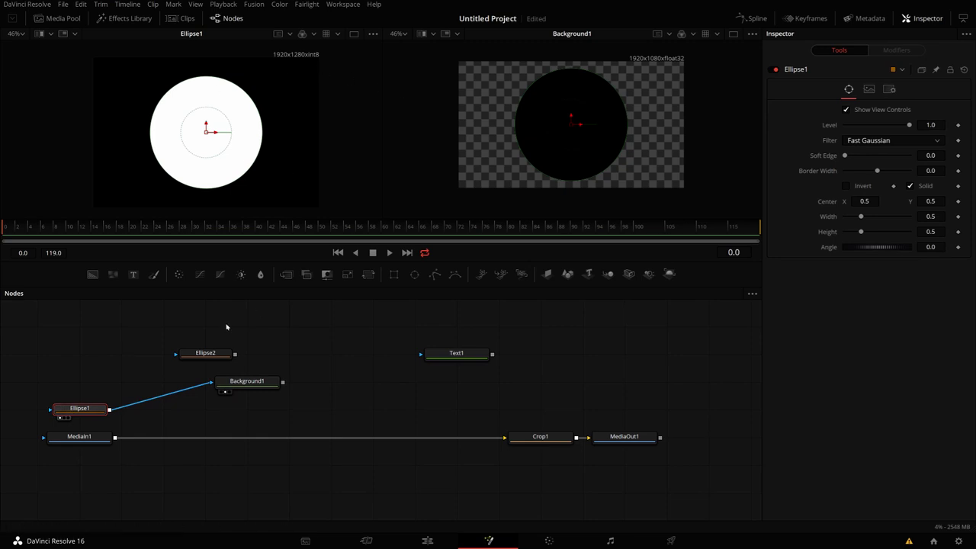
{"action": "left_click", "coordinate": [269, 383]}
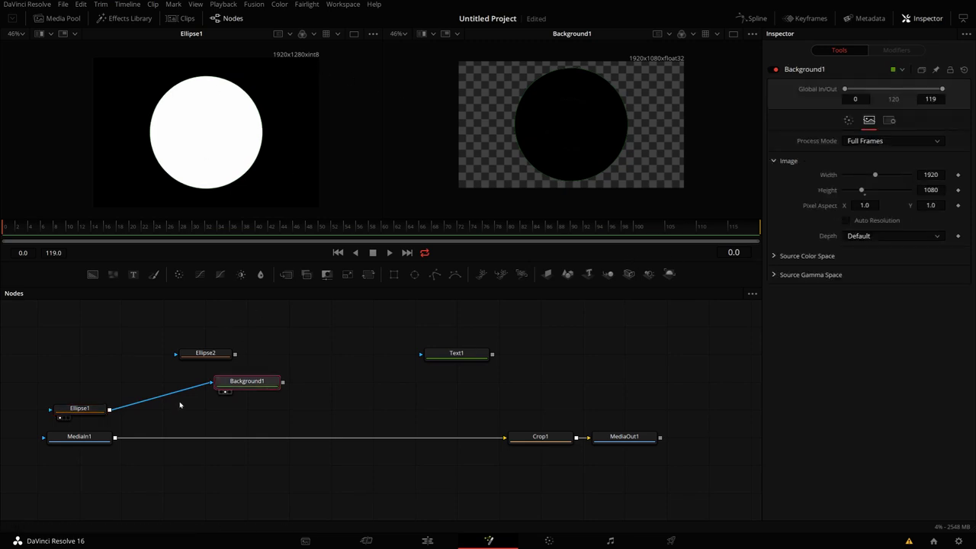
{"action": "left_click", "coordinate": [88, 412]}
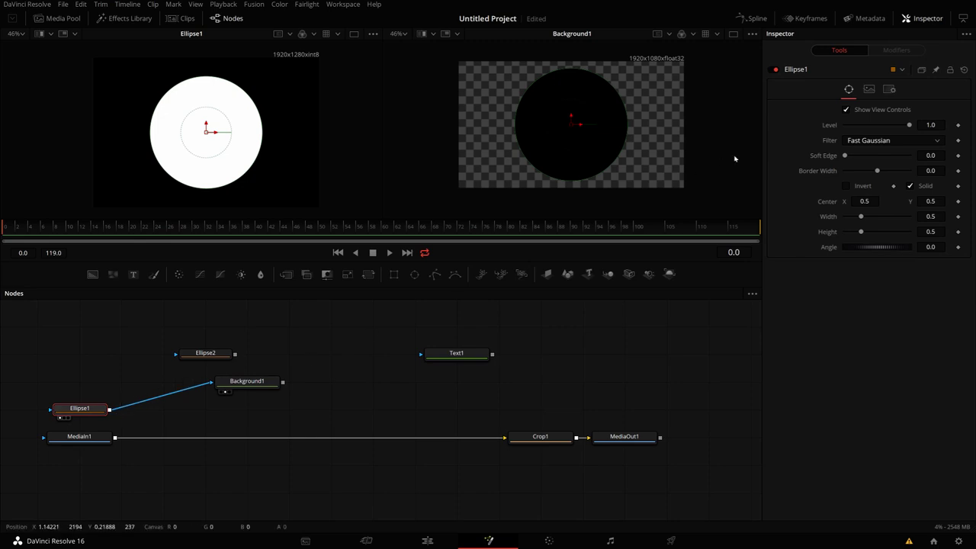
- Set Ellipse1's Output Size to Custom, 1920 by 1280
{"action": "left_click", "coordinate": [868, 90]}
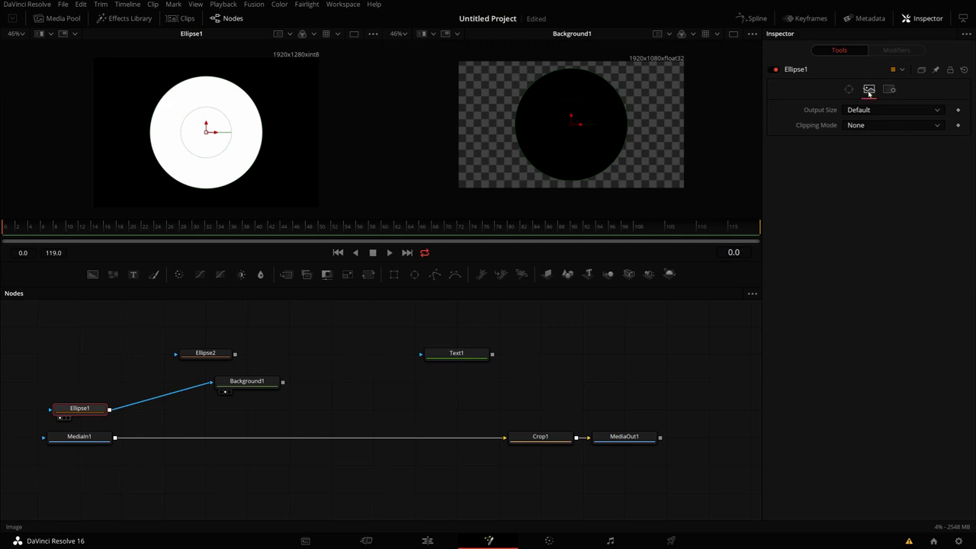
{"action": "left_click", "coordinate": [863, 111]}
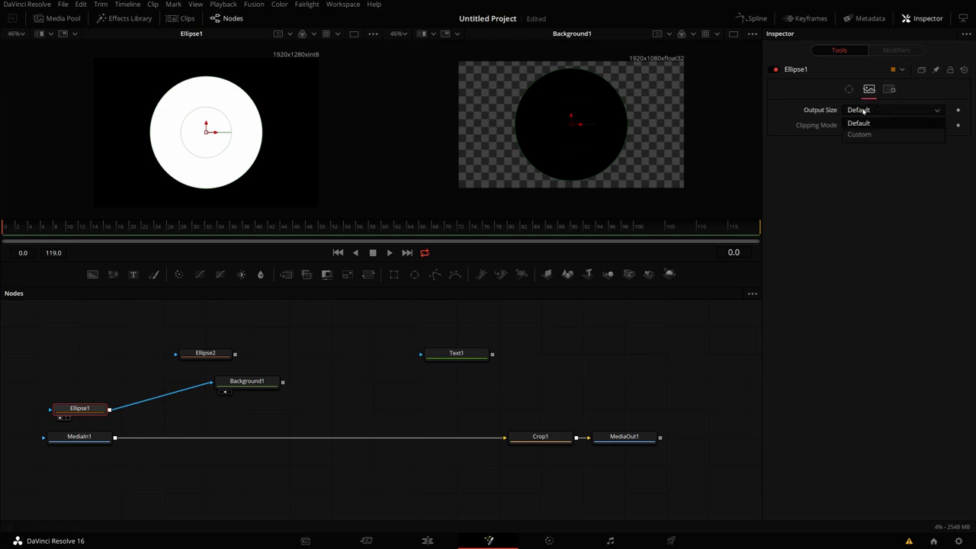
{"action": "left_click", "coordinate": [860, 135]}
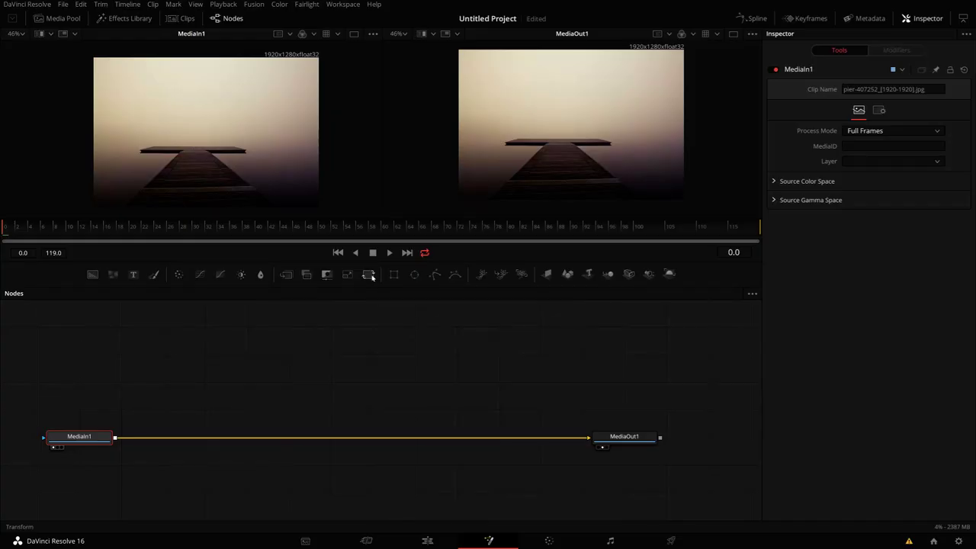
- Insert Transform1 after MediaIn1, shift the image right to Center X 0.955981, and add Transform2
{"action": "left_click", "coordinate": [368, 275]}
{"action": "left_click_drag", "start_coordinate": [157, 445], "coordinate": [200, 443]}
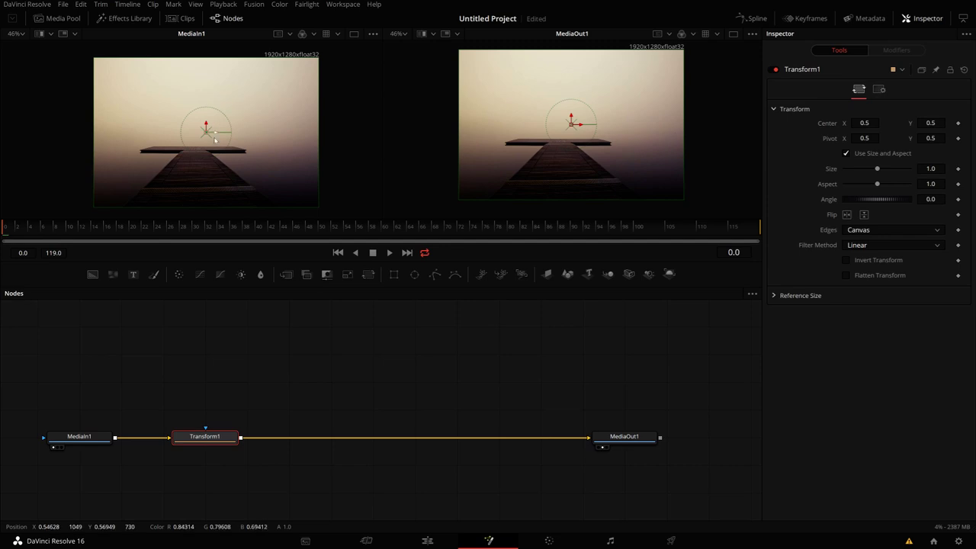
{"action": "left_click_drag", "start_coordinate": [215, 134], "coordinate": [318, 134]}
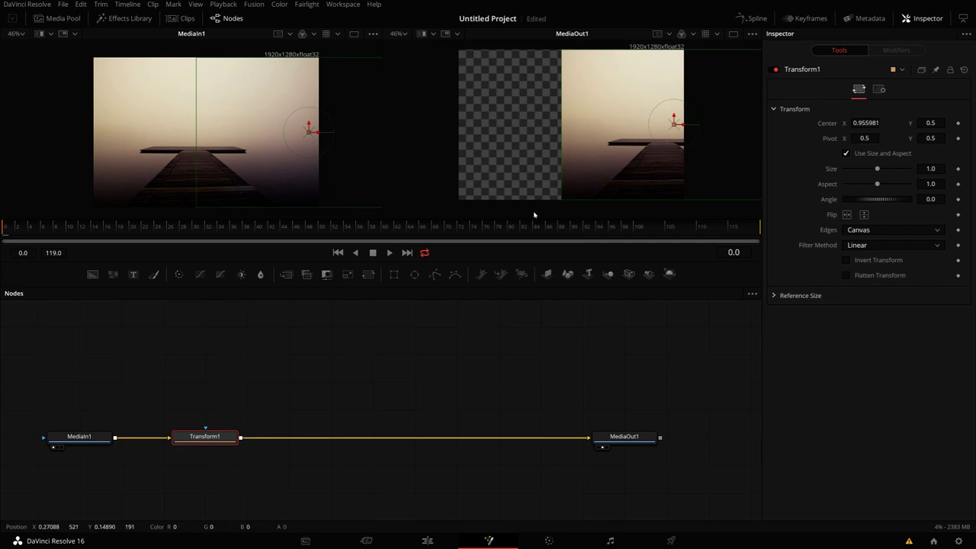
{"action": "left_click", "coordinate": [371, 277]}
- Shift Transform2 back left to Center X 0.050790 and show its output in the right viewer
{"action": "left_click_drag", "start_coordinate": [275, 453], "coordinate": [359, 453]}
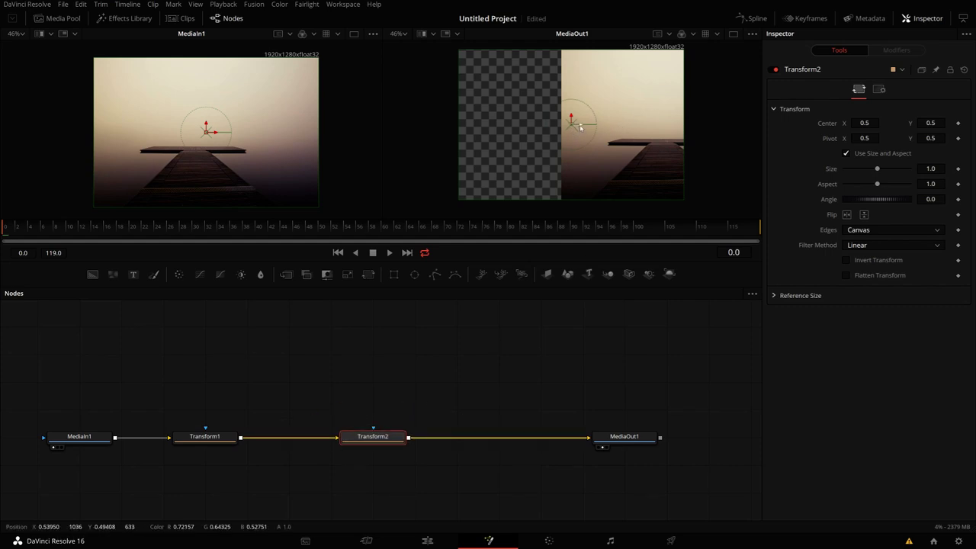
{"action": "left_click_drag", "start_coordinate": [579, 127], "coordinate": [477, 139]}
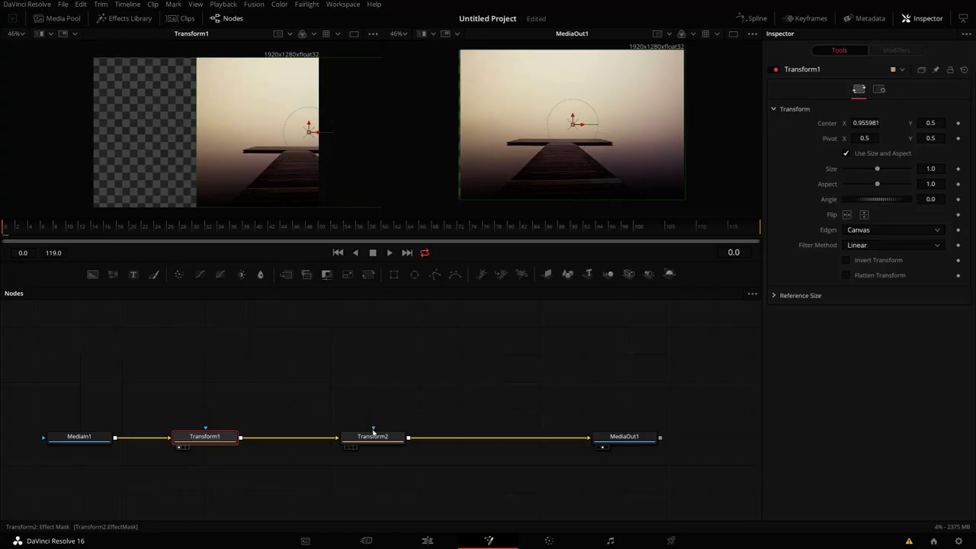
{"action": "left_click", "coordinate": [373, 437]}
{"action": "key", "text": "2"}
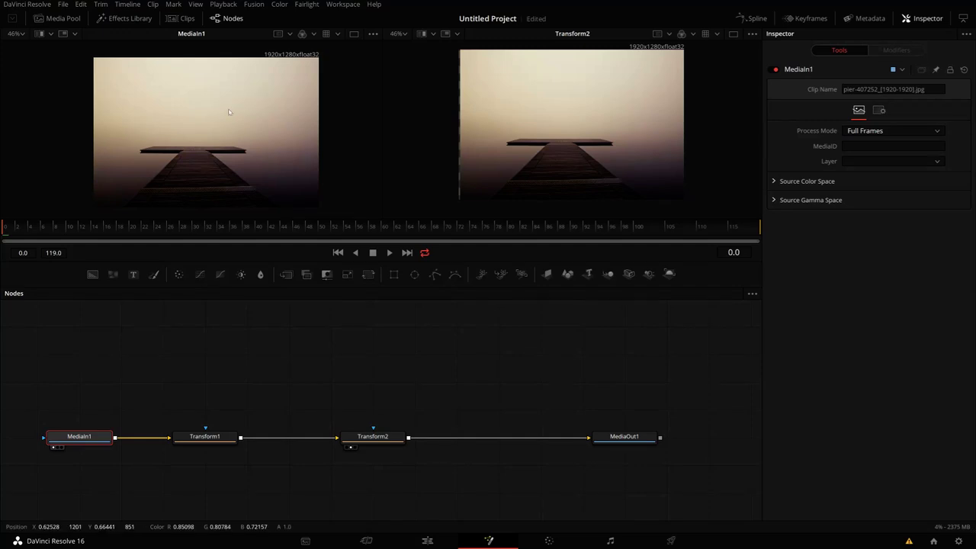
- Turn on the viewer's Region > Show DoD overlay
{"action": "right_click", "coordinate": [229, 112]}
{"action": "mouse_move", "coordinate": [265, 160]}
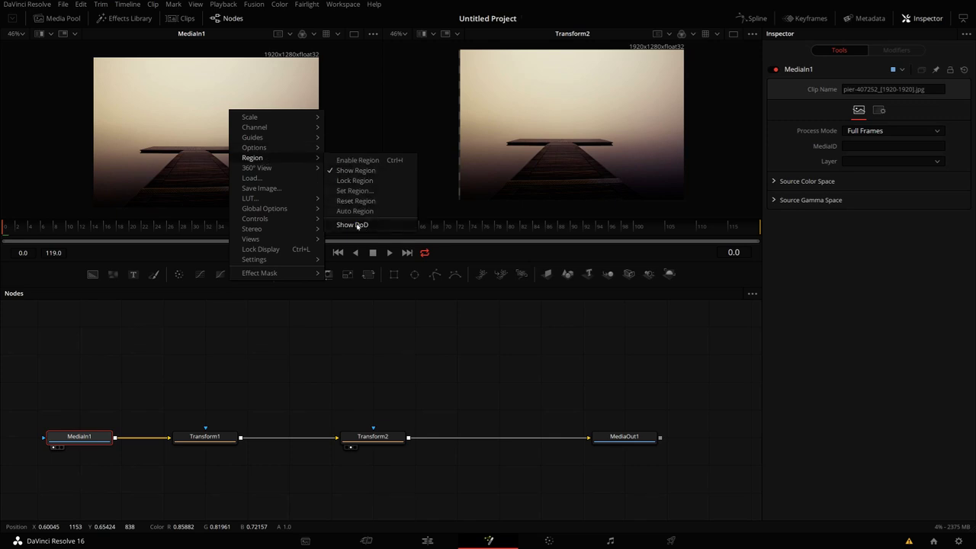
{"action": "left_click", "coordinate": [357, 226]}
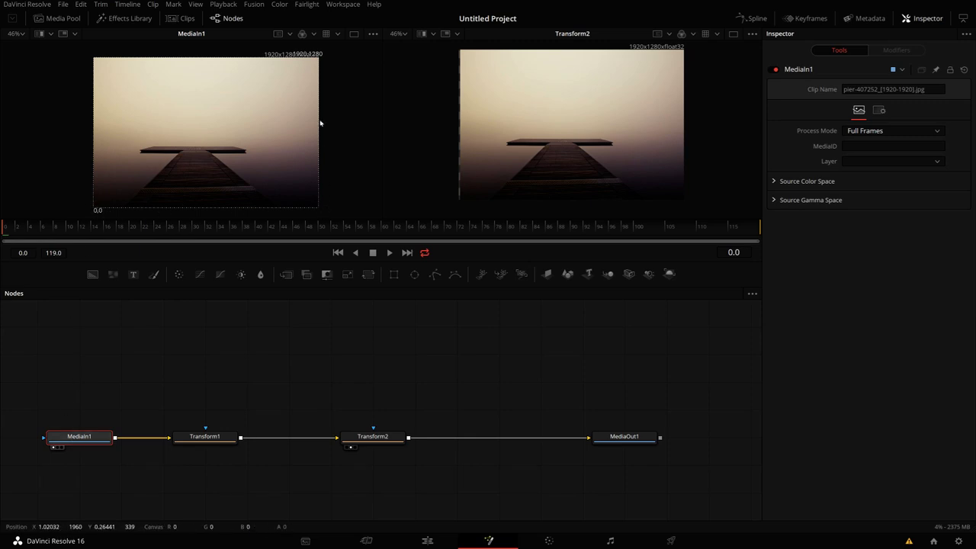
- Compare the DoD outlines of Transform1 and Transform2 in the zoomed-out viewer
{"action": "left_click", "coordinate": [203, 436]}
{"action": "key", "text": "1"}
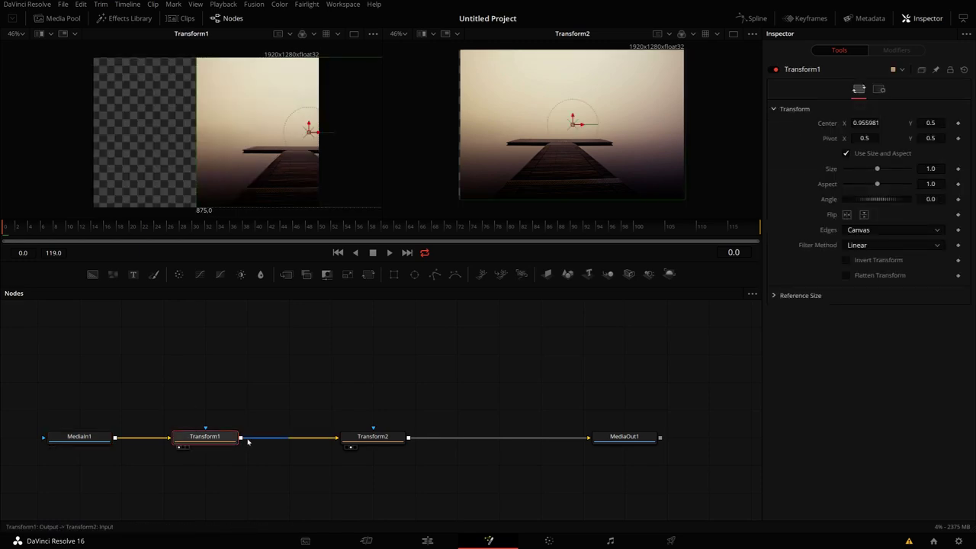
{"action": "scroll", "coordinate": [238, 166], "scroll_direction": "down", "scroll_amount": 3}
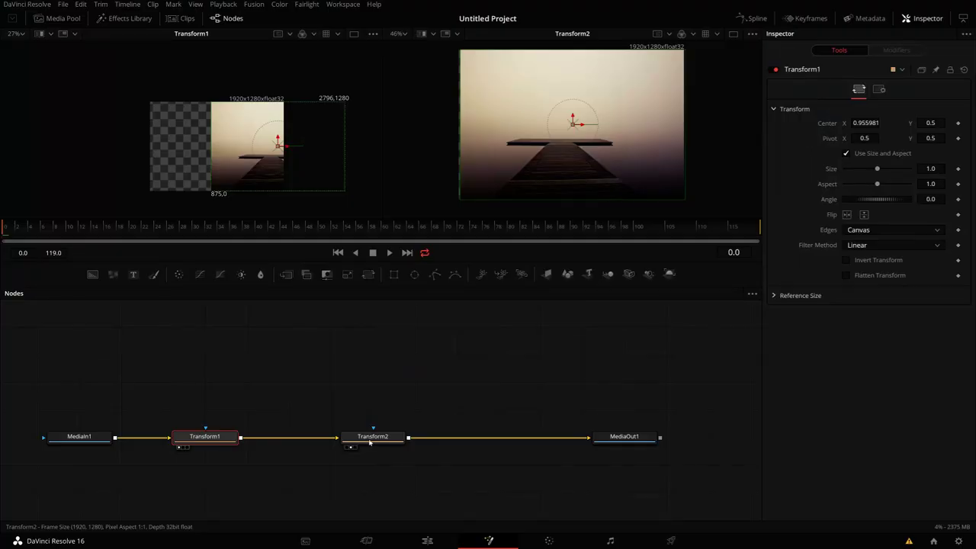
{"action": "left_click", "coordinate": [373, 436]}
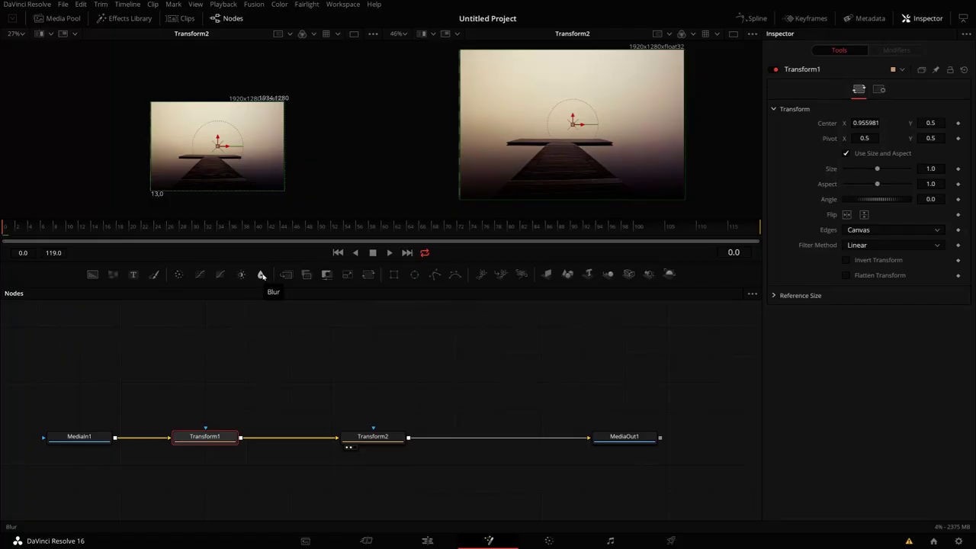
- Insert a Blur1 node between Transform1 and Transform2
{"action": "left_click", "coordinate": [262, 276]}
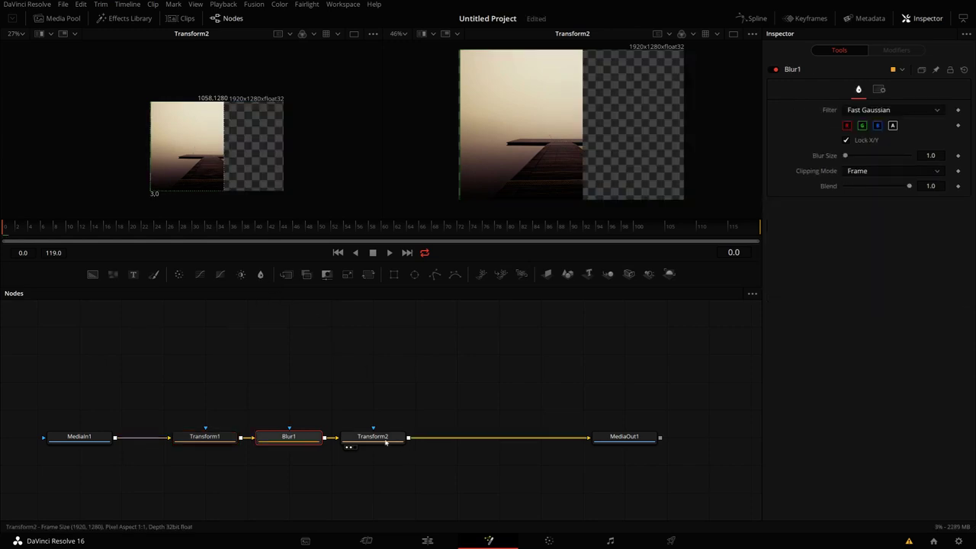
{"action": "left_click_drag", "start_coordinate": [377, 438], "coordinate": [420, 438]}
{"action": "left_click", "coordinate": [363, 371]}
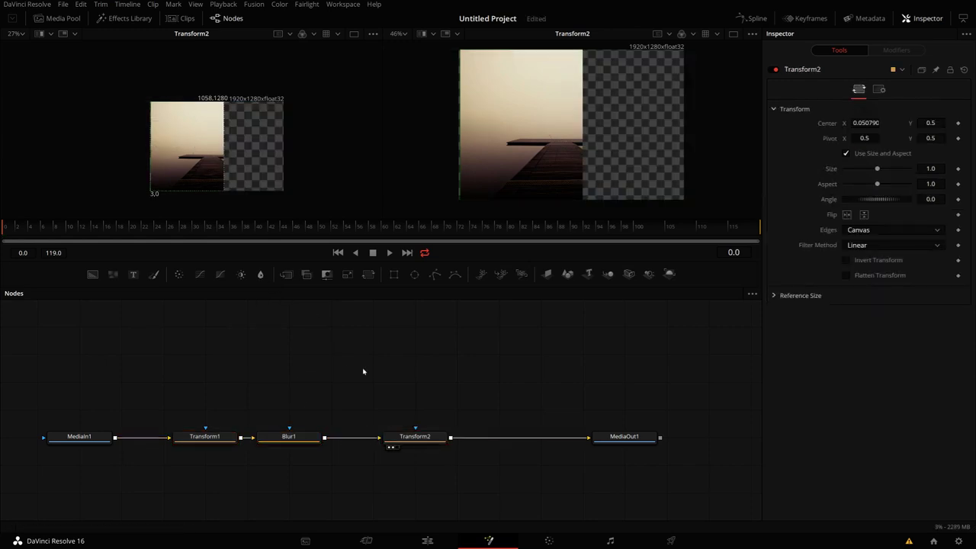
- Compare each node's DoD from MediaIn1 to Transform2, then open Blur1's Clipping Mode list
{"action": "left_click", "coordinate": [616, 437]}
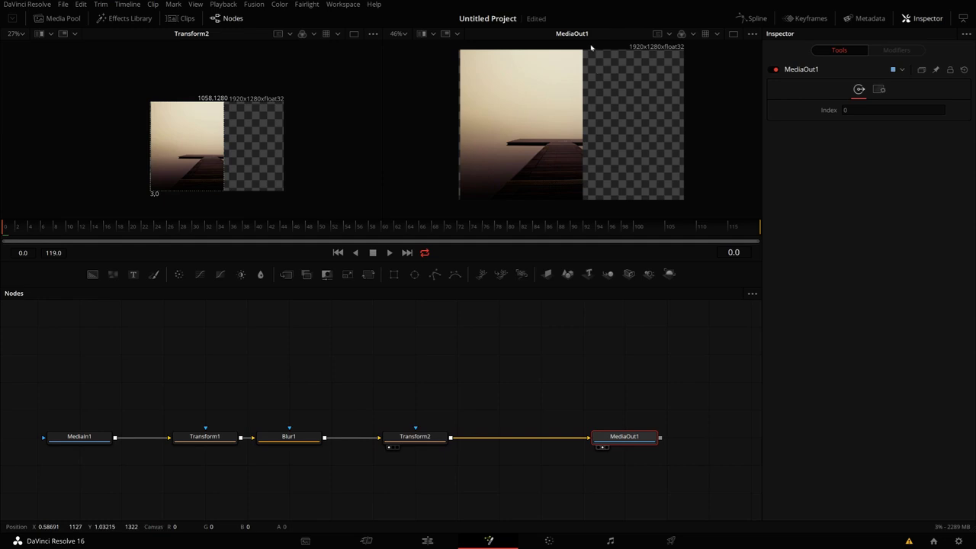
{"action": "left_click", "coordinate": [79, 437]}
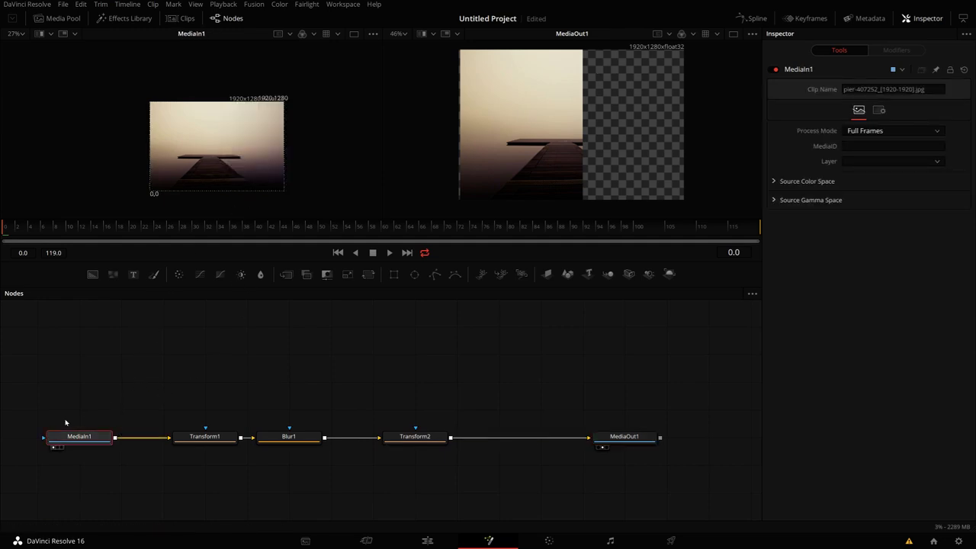
{"action": "left_click", "coordinate": [221, 438]}
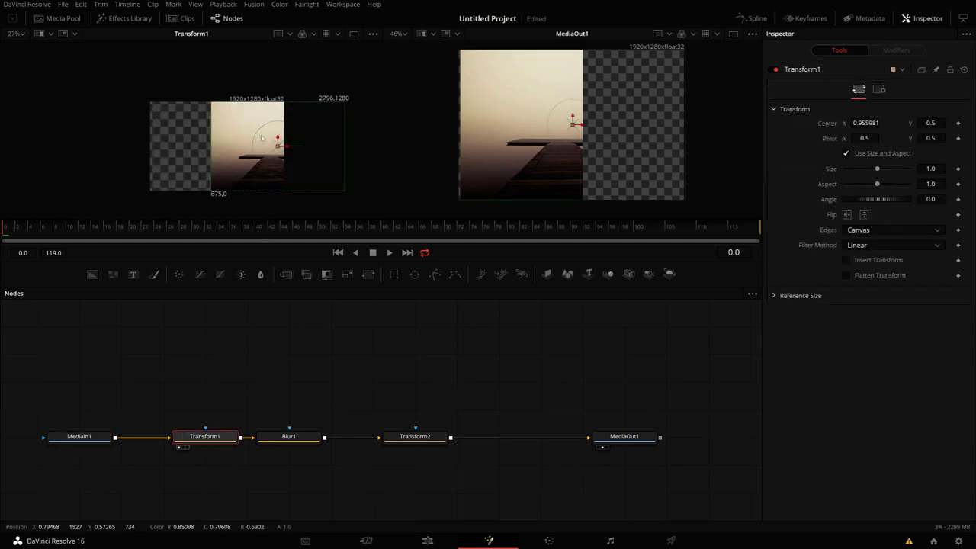
{"action": "left_click", "coordinate": [288, 438]}
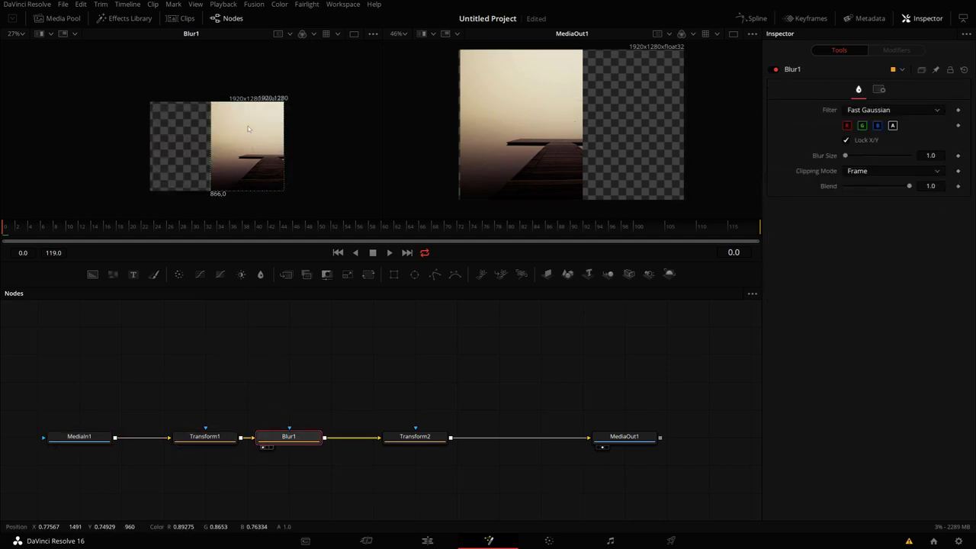
{"action": "left_click", "coordinate": [417, 438]}
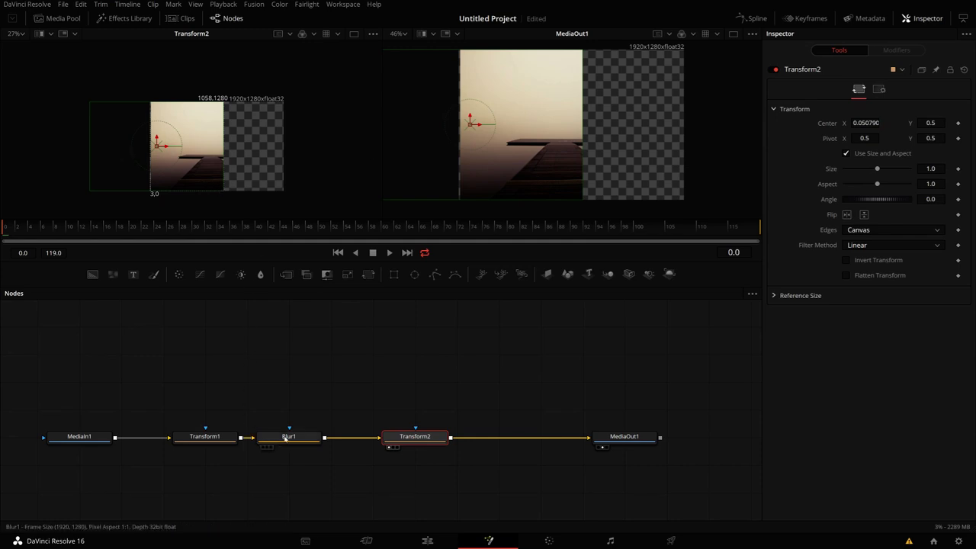
{"action": "left_click", "coordinate": [286, 439]}
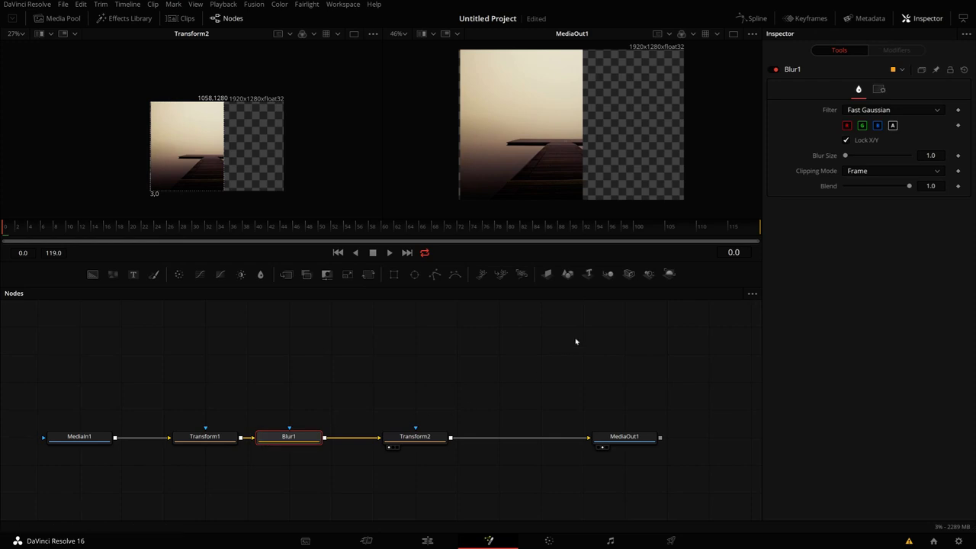
{"action": "left_click", "coordinate": [875, 172]}
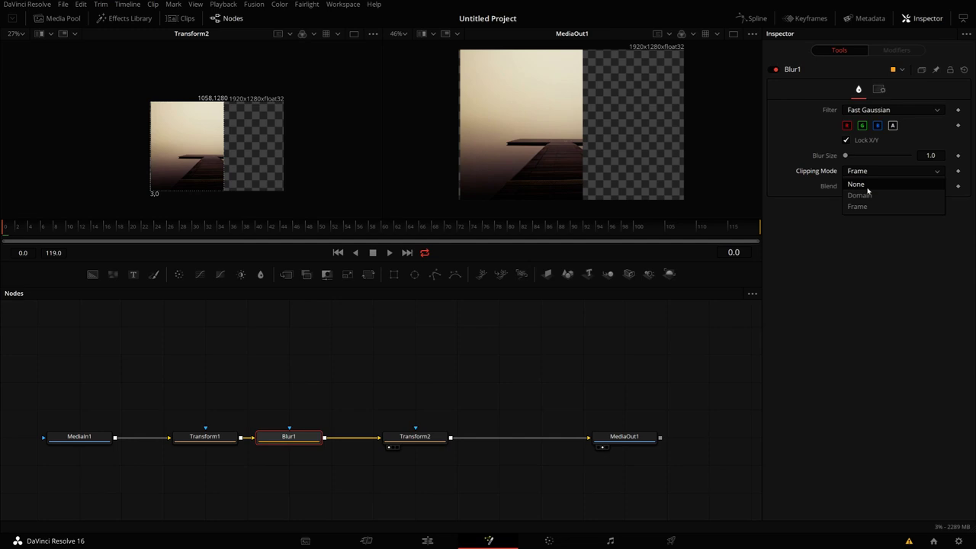
- Keep Blur1 clipped to Frame, raise its Blur Size to 57.5, and view Blur1
{"action": "left_click", "coordinate": [859, 207]}
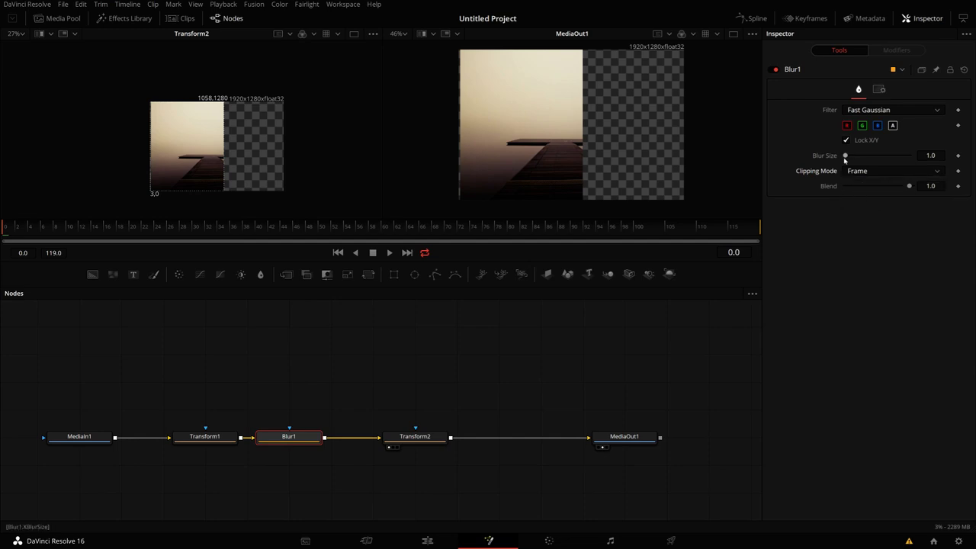
{"action": "left_click_drag", "start_coordinate": [845, 156], "coordinate": [879, 156]}
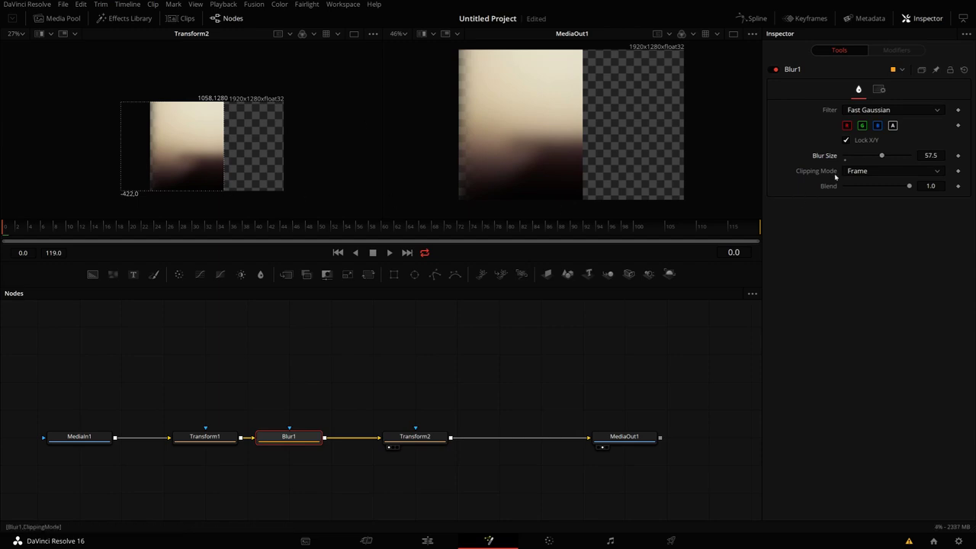
{"action": "key", "text": "1"}
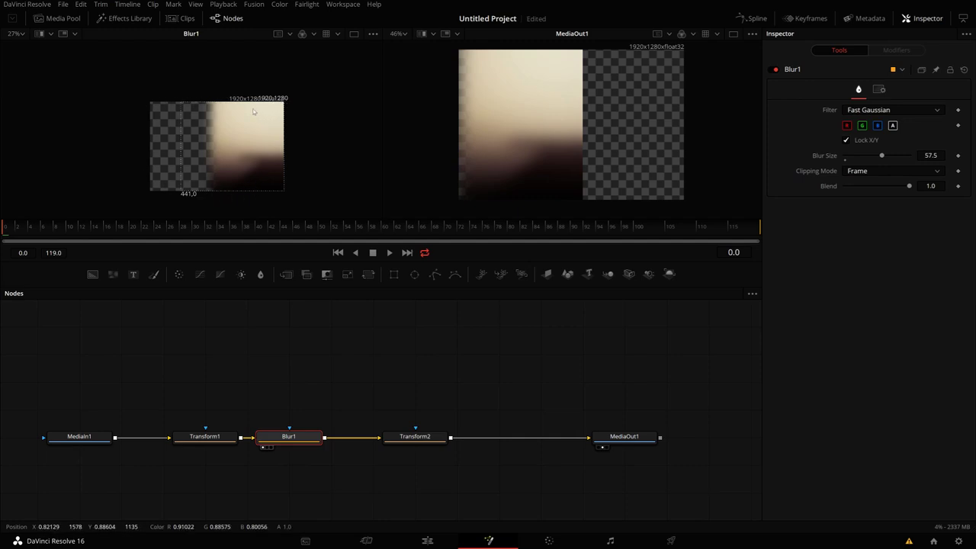
- Compare Transform1's output in the left viewer, then return to viewing Blur1's heavy blur
{"action": "scroll", "coordinate": [196, 146], "scroll_direction": "up", "scroll_amount": 2}
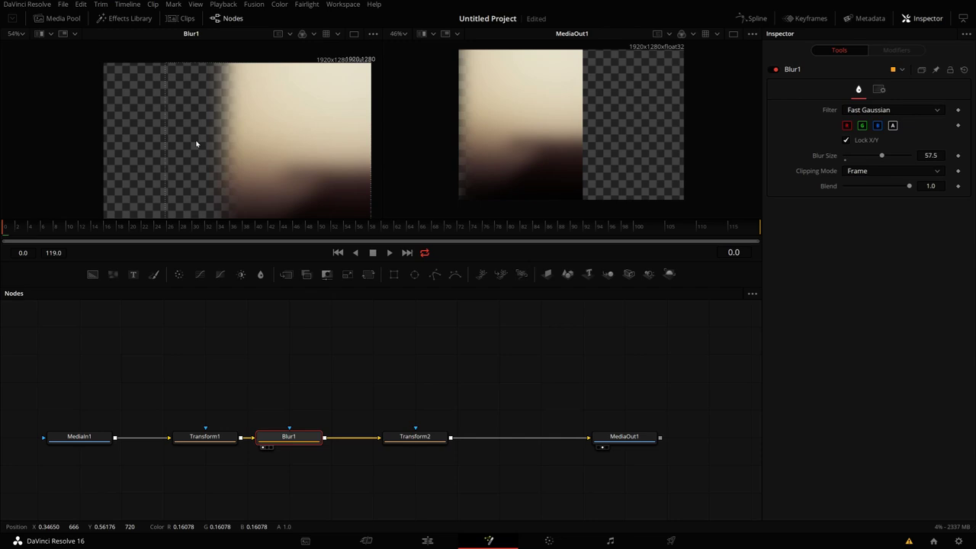
{"action": "scroll", "coordinate": [192, 142], "scroll_direction": "down", "scroll_amount": 1}
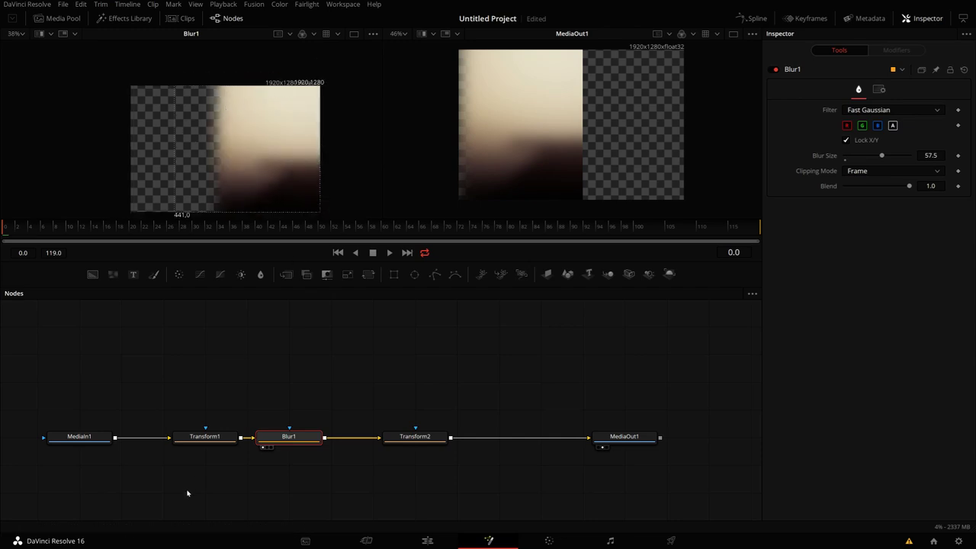
{"action": "left_click", "coordinate": [211, 441]}
{"action": "key", "text": "1"}
{"action": "scroll", "coordinate": [345, 85], "scroll_direction": "down", "scroll_amount": 2}
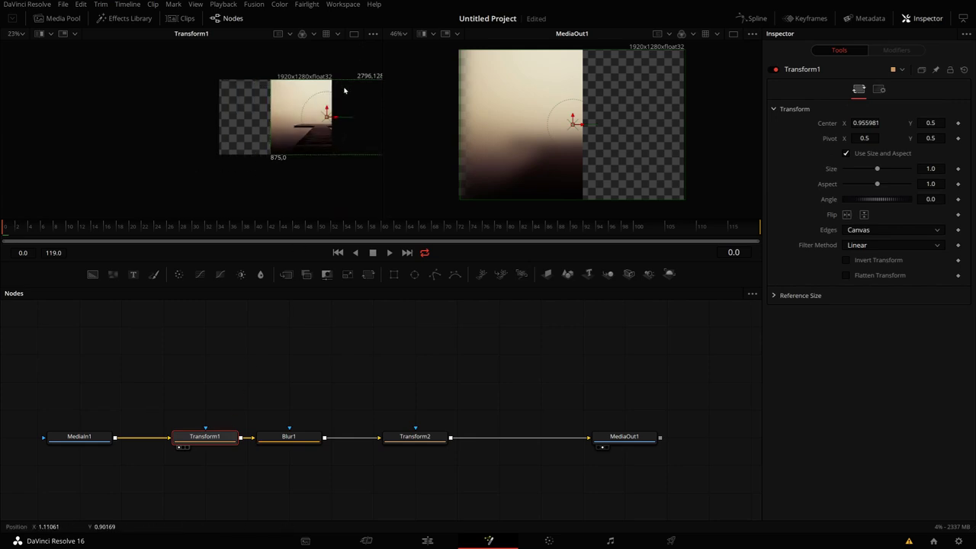
{"action": "scroll", "coordinate": [247, 95], "scroll_direction": "up", "scroll_amount": 1}
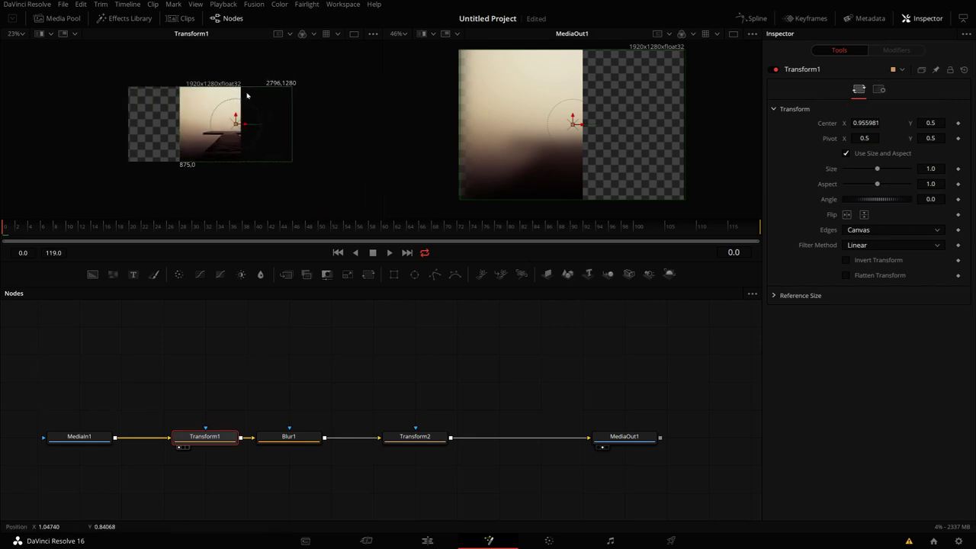
{"action": "left_click", "coordinate": [296, 439]}
{"action": "key", "text": "1"}
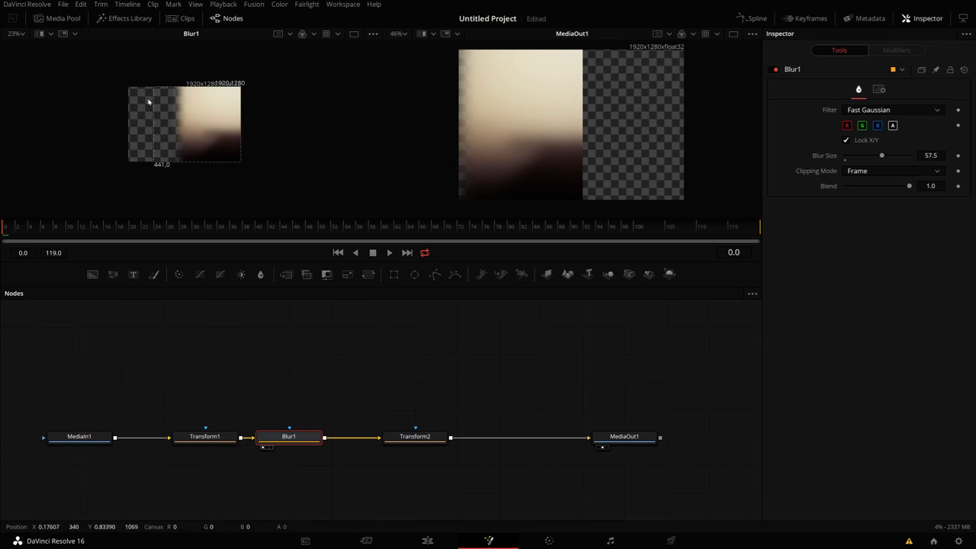
{"action": "scroll", "coordinate": [150, 100], "scroll_direction": "up", "scroll_amount": 2}
{"action": "scroll", "coordinate": [151, 104], "scroll_direction": "up", "scroll_amount": 2}
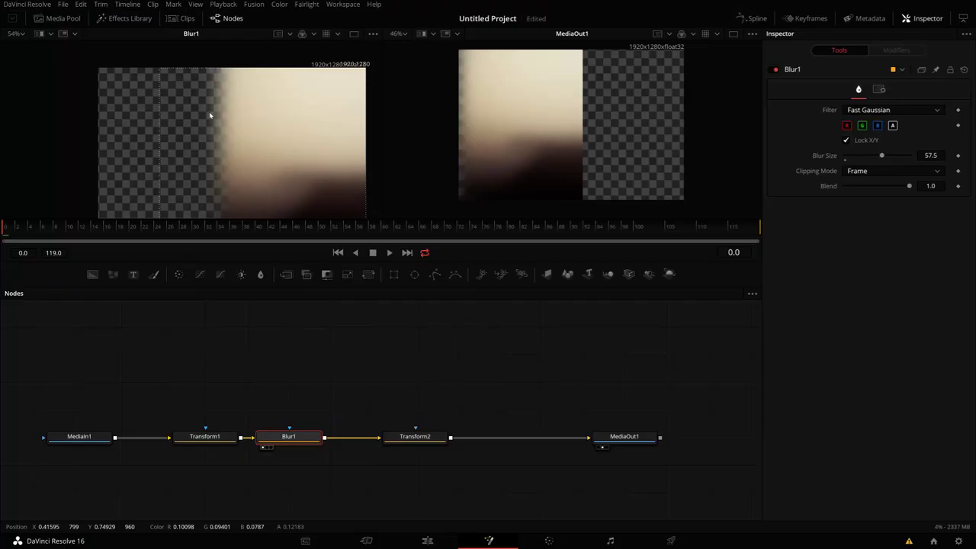
- Change Blur1's clipping mode from Frame to Domain
{"action": "left_click", "coordinate": [872, 171]}
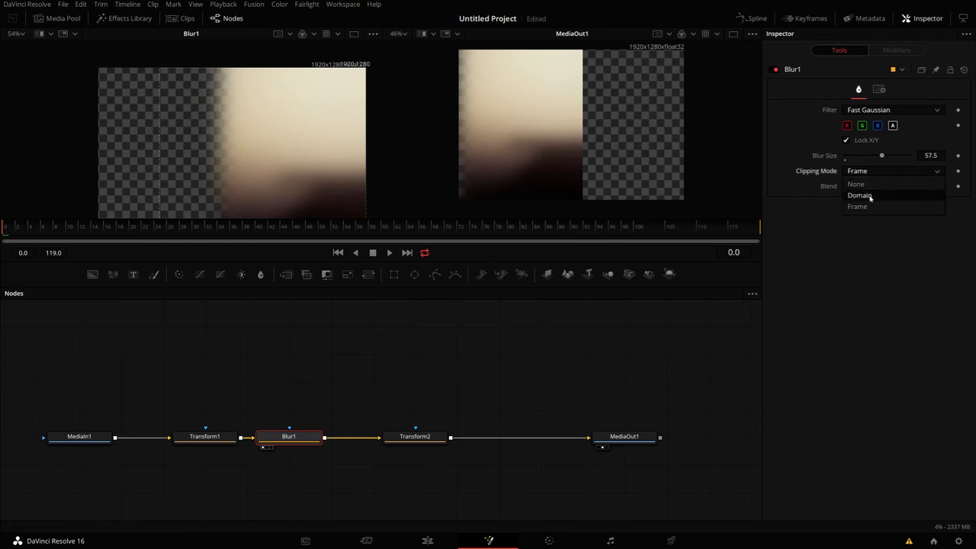
{"action": "left_click", "coordinate": [869, 196]}
{"action": "scroll", "coordinate": [298, 129], "scroll_direction": "down", "scroll_amount": 5}
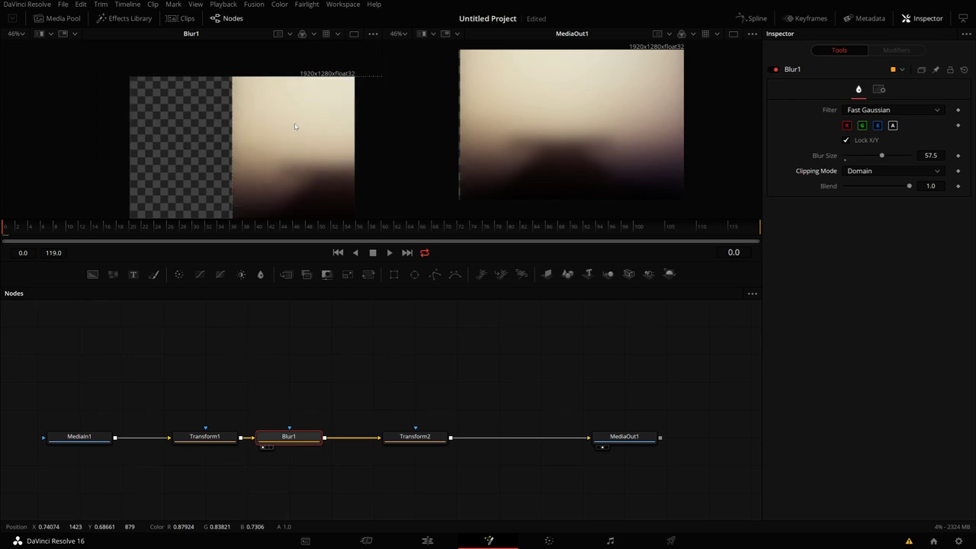
{"action": "scroll", "coordinate": [300, 136], "scroll_direction": "right", "scroll_amount": 1}
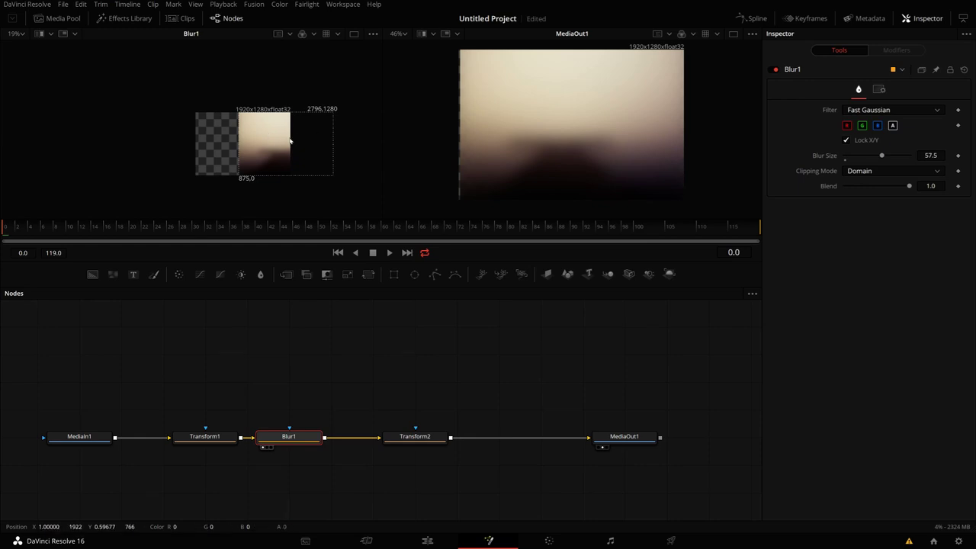
- Nudge Transform2's Center X slightly left to 0.046275 and reselect Blur1
{"action": "left_click", "coordinate": [413, 437]}
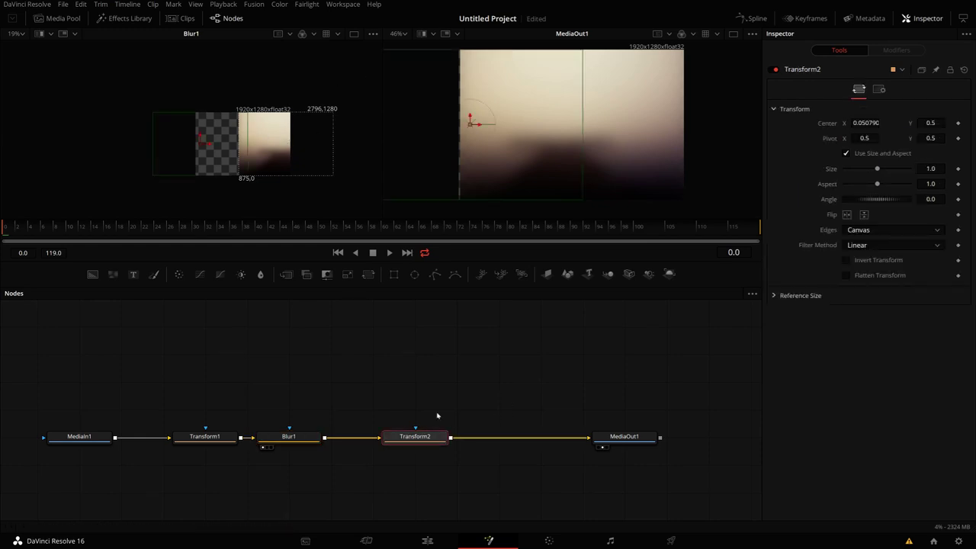
{"action": "left_click_drag", "start_coordinate": [485, 124], "coordinate": [483, 125]}
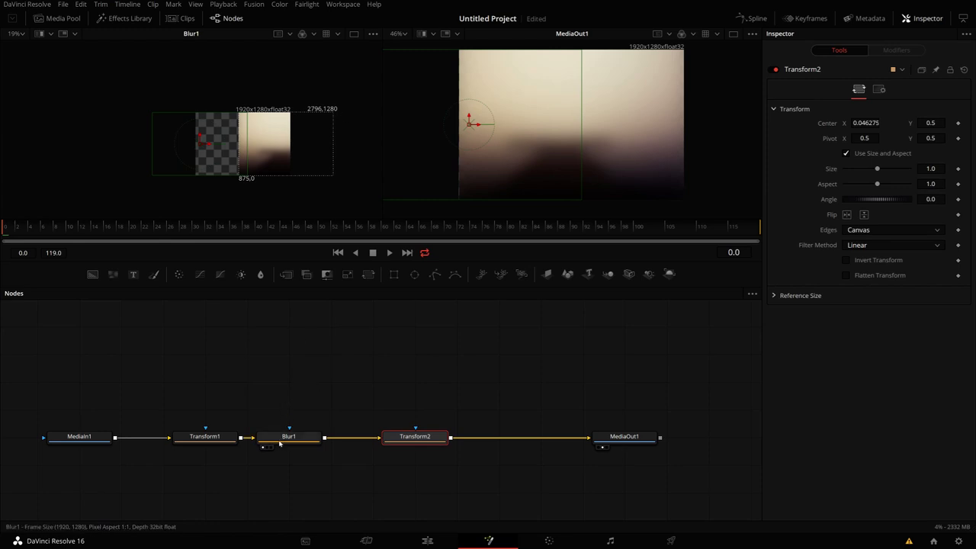
{"action": "left_click", "coordinate": [289, 436]}
- Set Blur1's clipping to None, check Transform1, and view Blur1's domain reaching 441,-434 to 3230,1714
{"action": "left_click", "coordinate": [858, 172]}
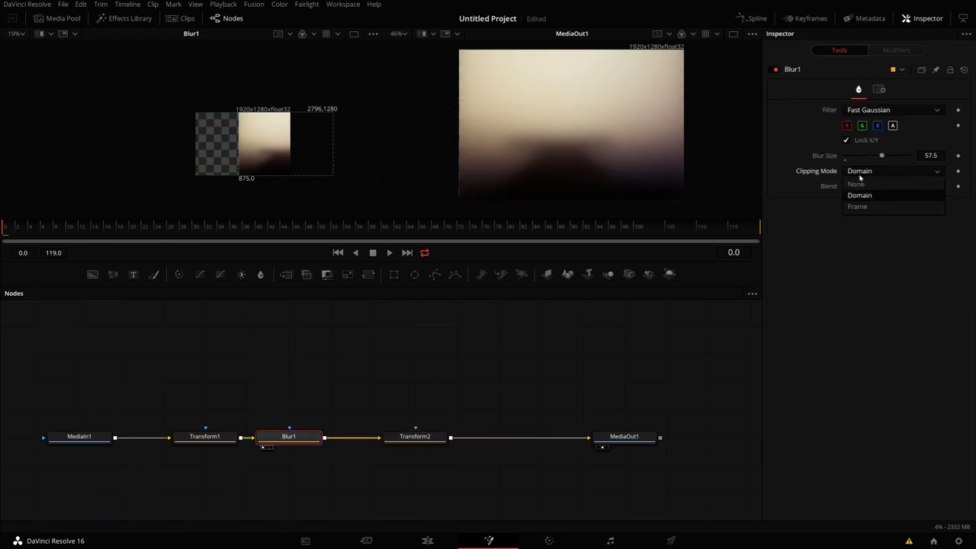
{"action": "left_click", "coordinate": [861, 186]}
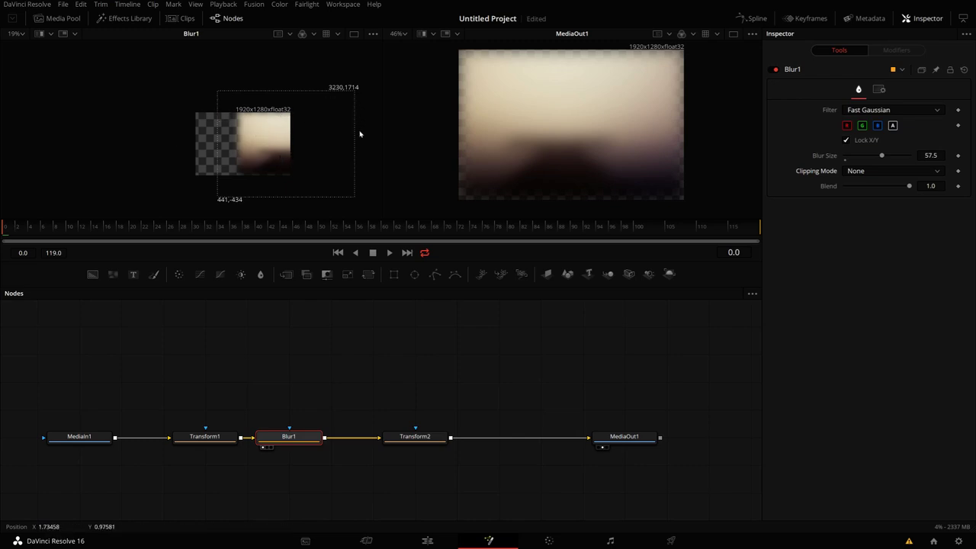
{"action": "left_click", "coordinate": [205, 436]}
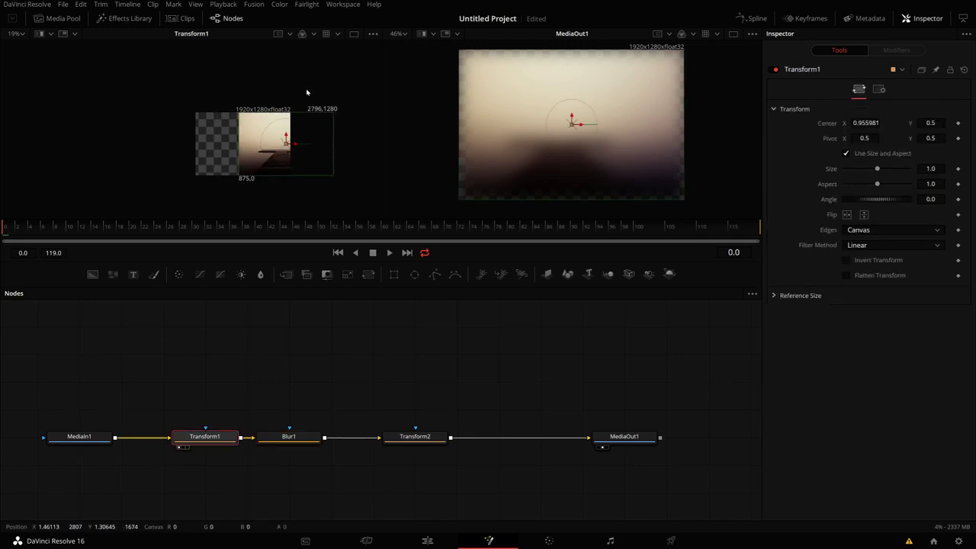
{"action": "left_click", "coordinate": [293, 438]}
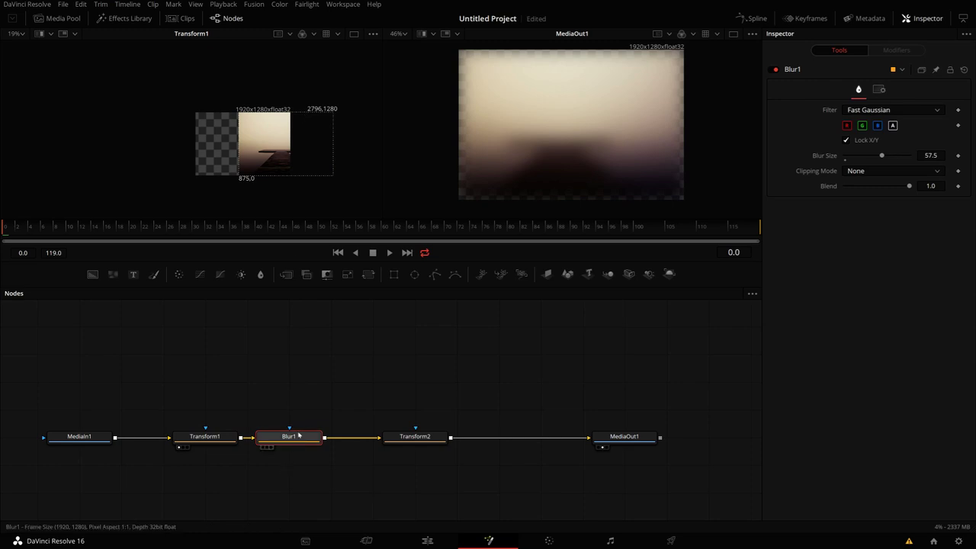
{"action": "key", "text": "1"}
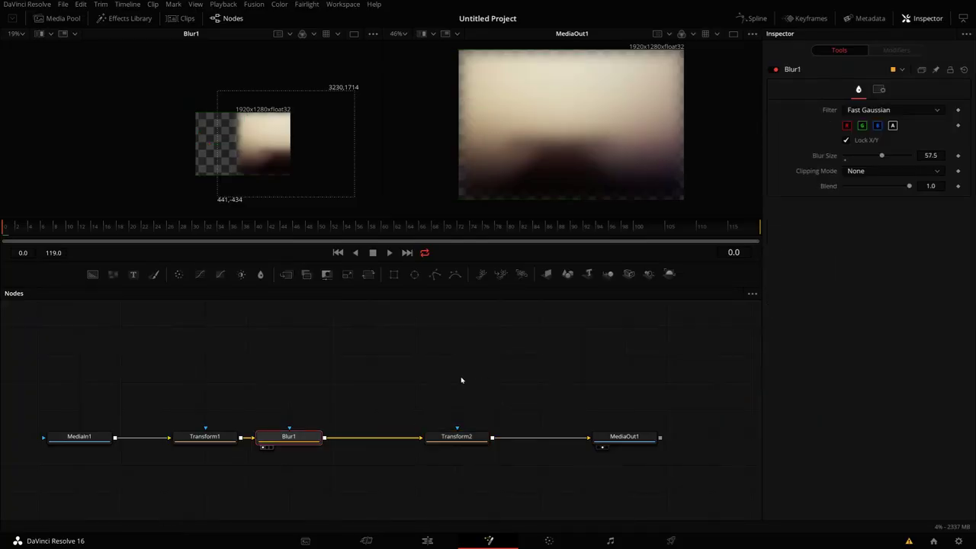
- Insert a Set Domain (DoD) node after Transform1 via 'setd' and view SetDomain1
{"action": "left_click_drag", "start_coordinate": [287, 445], "coordinate": [373, 446]}
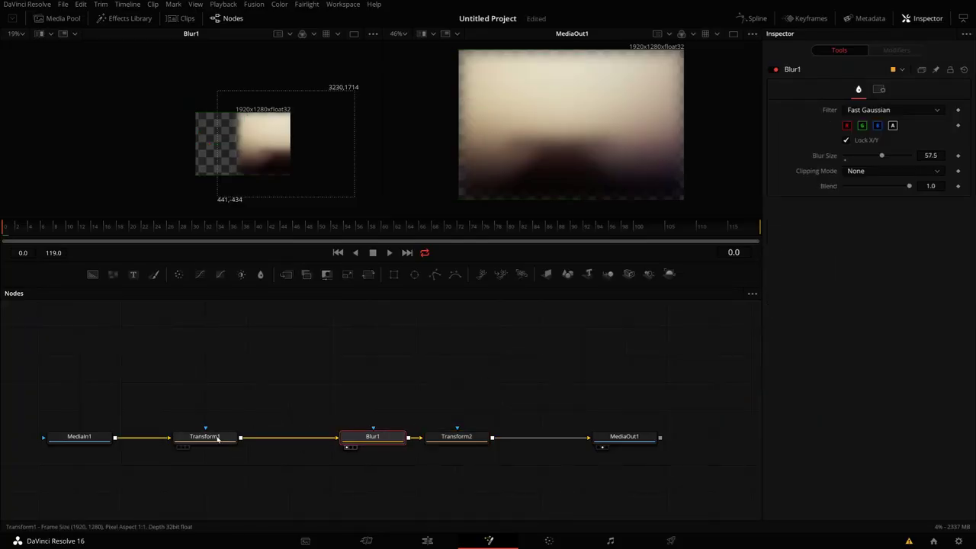
{"action": "left_click", "coordinate": [219, 437]}
{"action": "key", "text": "shift+space"}
{"action": "type", "text": "setd"}
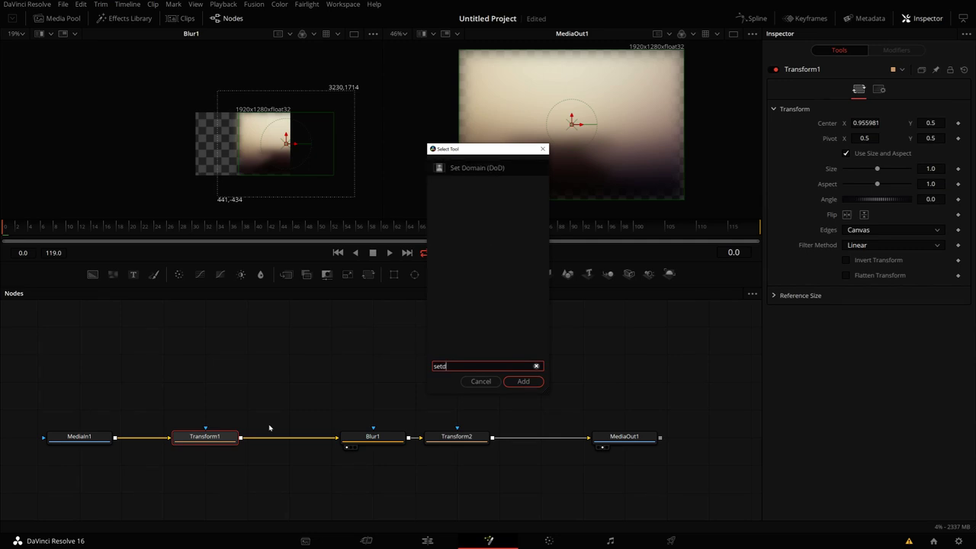
{"action": "key", "text": "Return"}
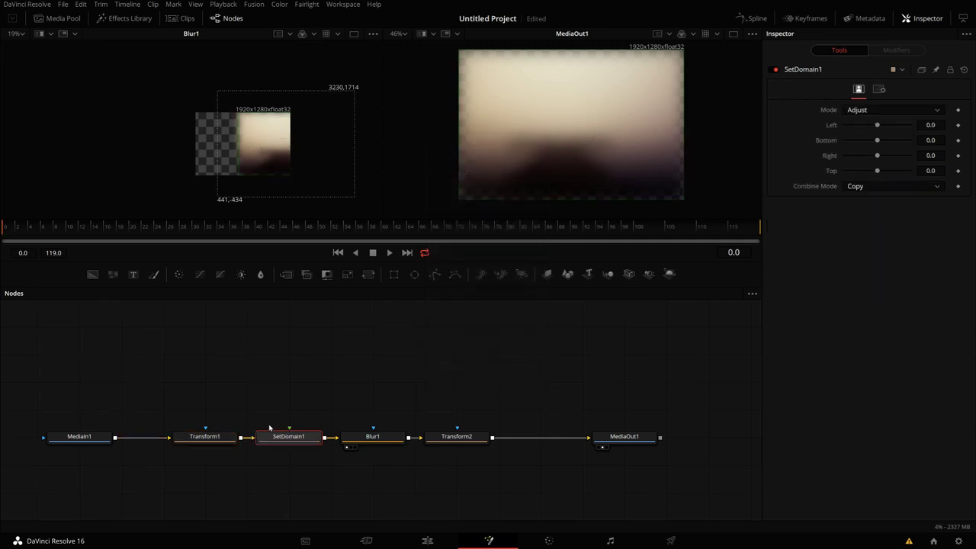
{"action": "mouse_move", "coordinate": [289, 441]}
{"action": "left_mouse_down"}
{"action": "mouse_move", "coordinate": [290, 412]}
{"action": "mouse_move", "coordinate": [297, 446]}
{"action": "left_mouse_up"}
{"action": "key", "text": "1"}
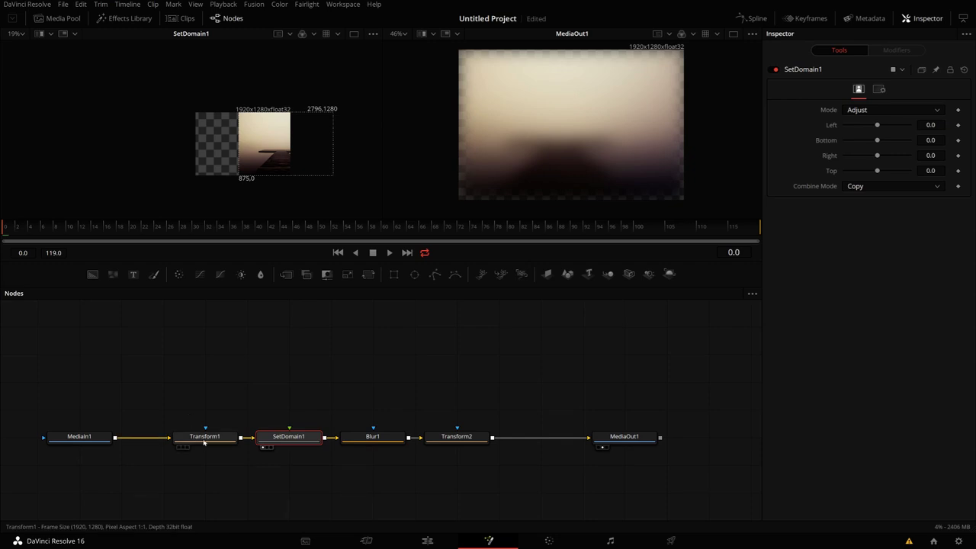
- Test SetDomain1's Left crop, reset it to zero, and switch its mode from Adjust to Set
{"action": "left_click", "coordinate": [853, 111]}
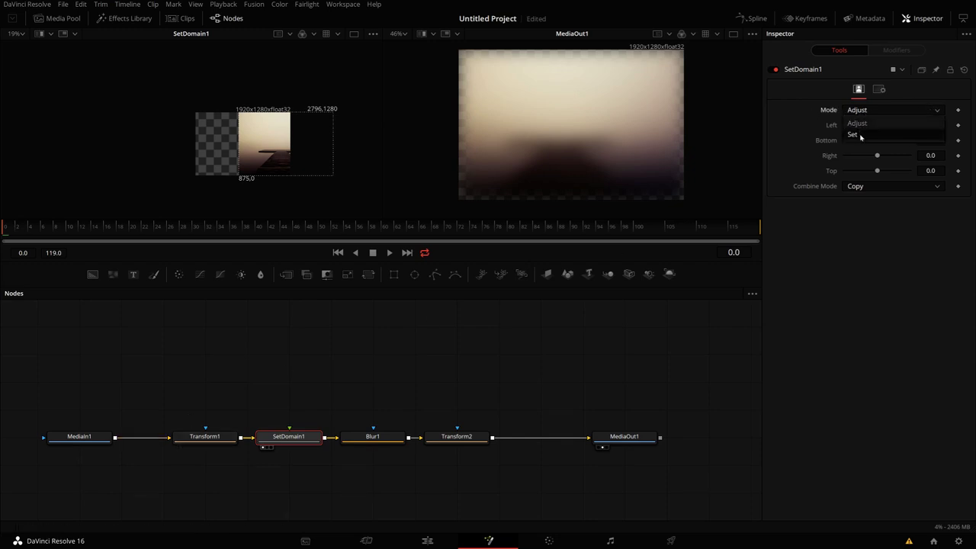
{"action": "left_click", "coordinate": [864, 124]}
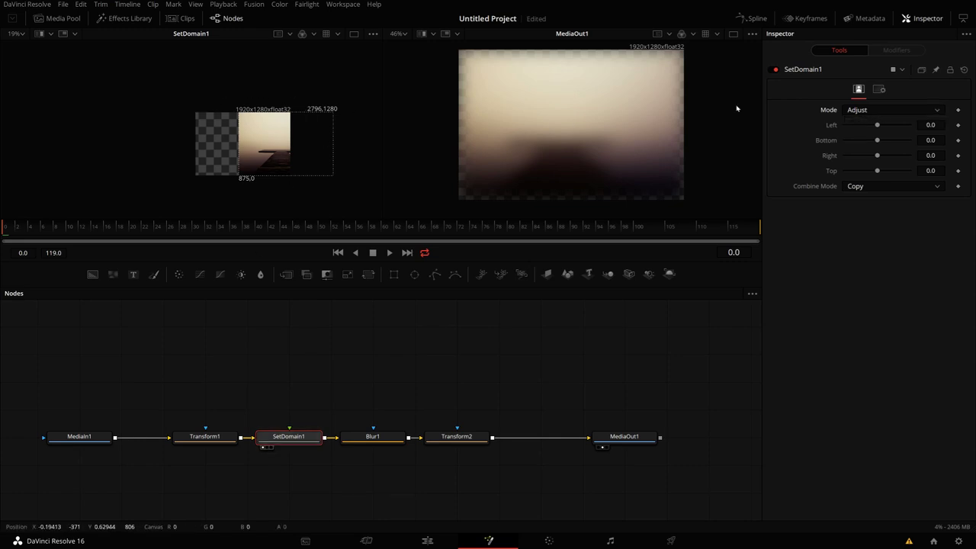
{"action": "mouse_move", "coordinate": [876, 126]}
{"action": "left_mouse_down"}
{"action": "mouse_move", "coordinate": [890, 126]}
{"action": "mouse_move", "coordinate": [877, 130]}
{"action": "left_mouse_up"}
{"action": "left_click", "coordinate": [877, 109]}
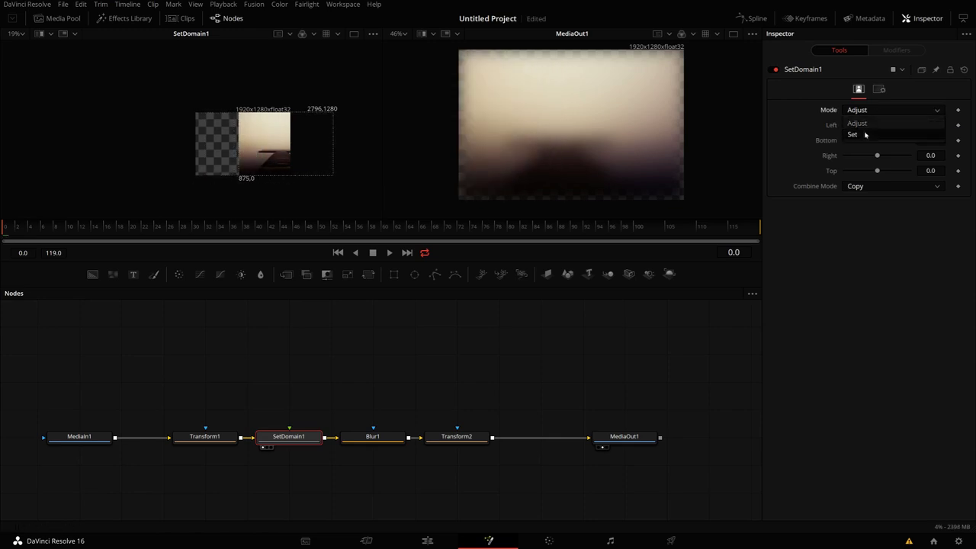
{"action": "left_click", "coordinate": [853, 134]}
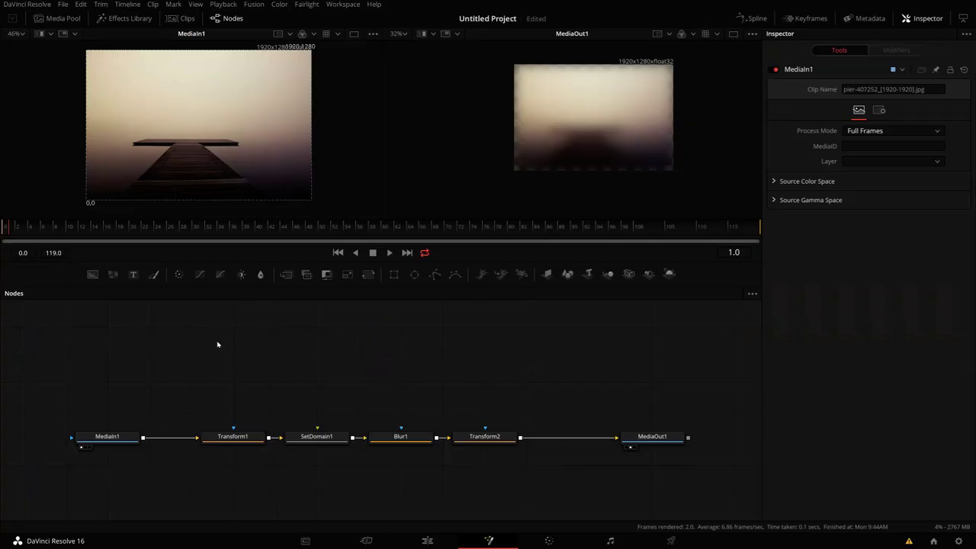
- Add a Loader reading Test for DoD.exr via 'lo' search and view it in the left viewer
{"action": "key", "text": "shift+space"}
{"action": "type", "text": "lo"}
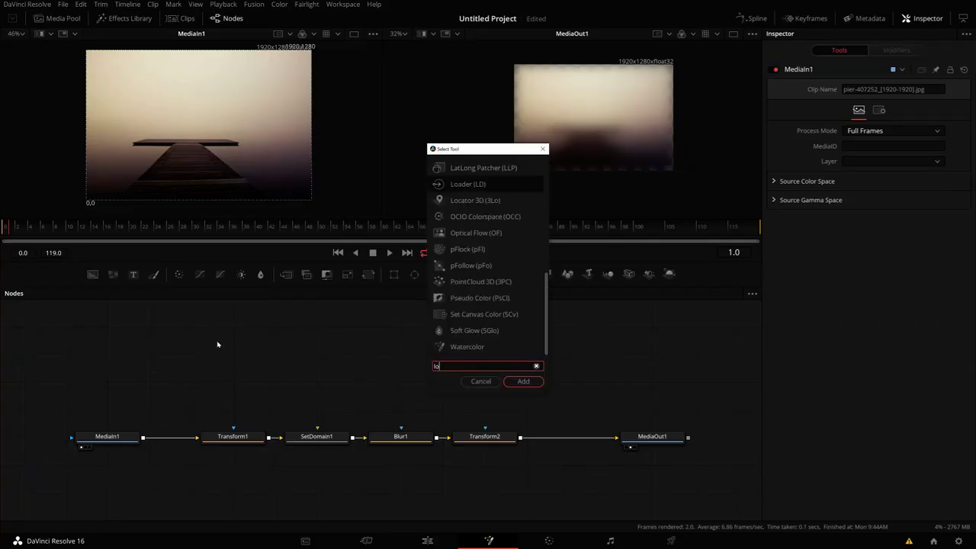
{"action": "key", "text": "Return"}
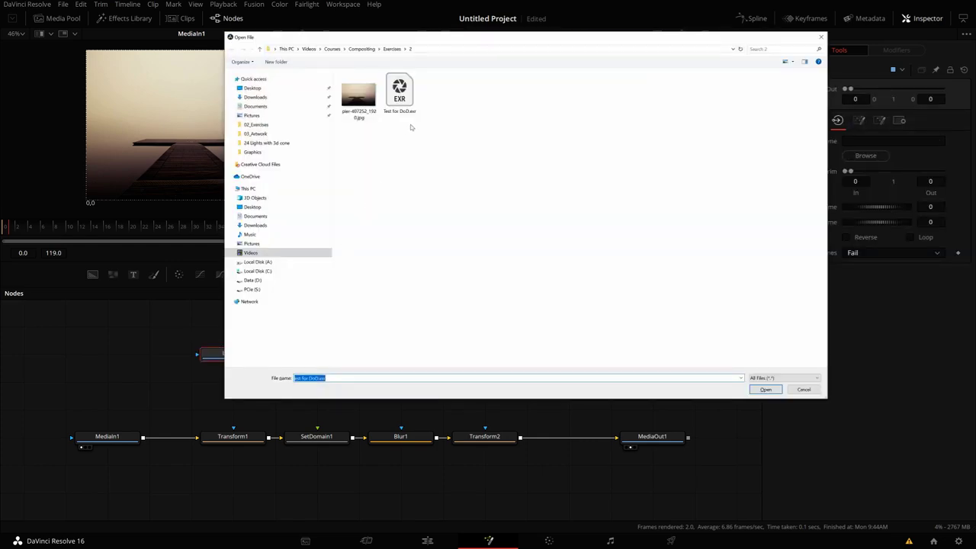
{"action": "left_click", "coordinate": [404, 100]}
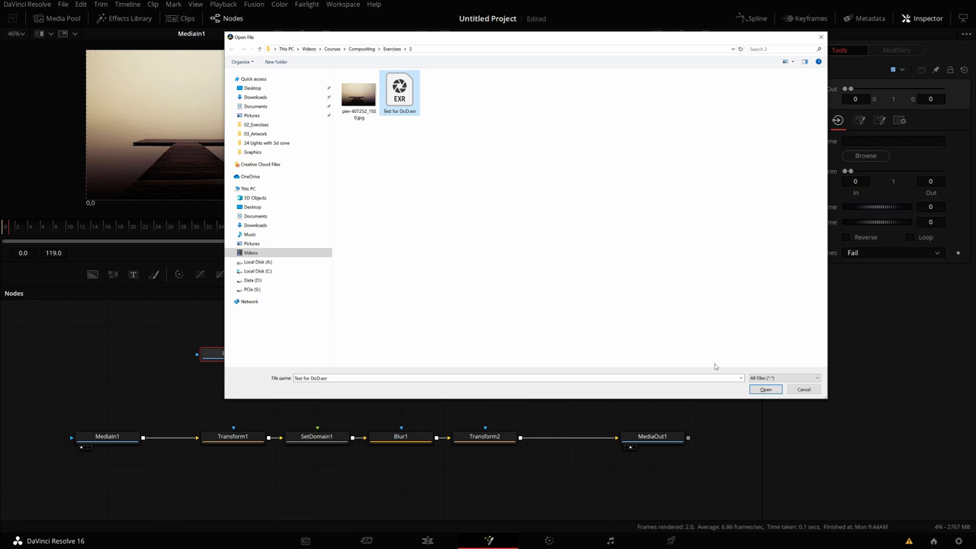
{"action": "left_click", "coordinate": [766, 390]}
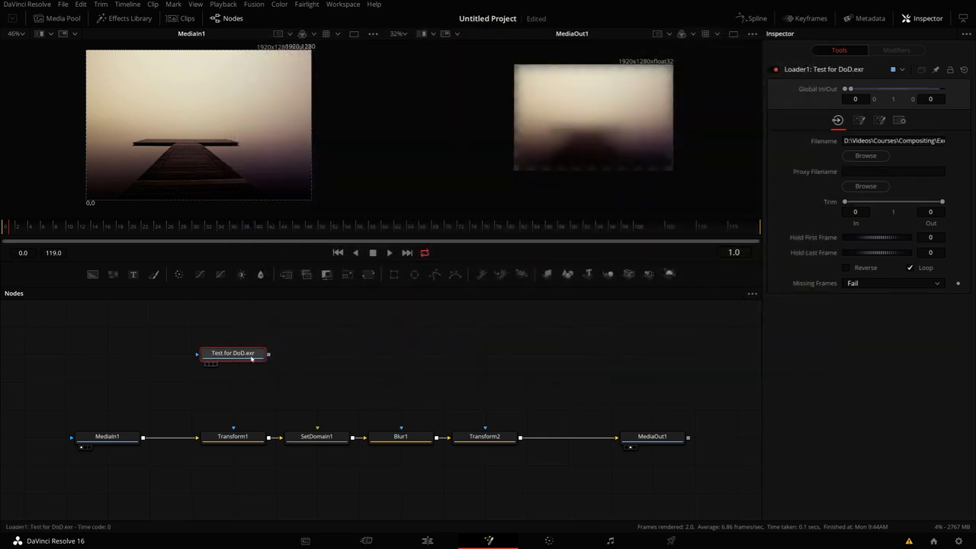
{"action": "key", "text": "1"}
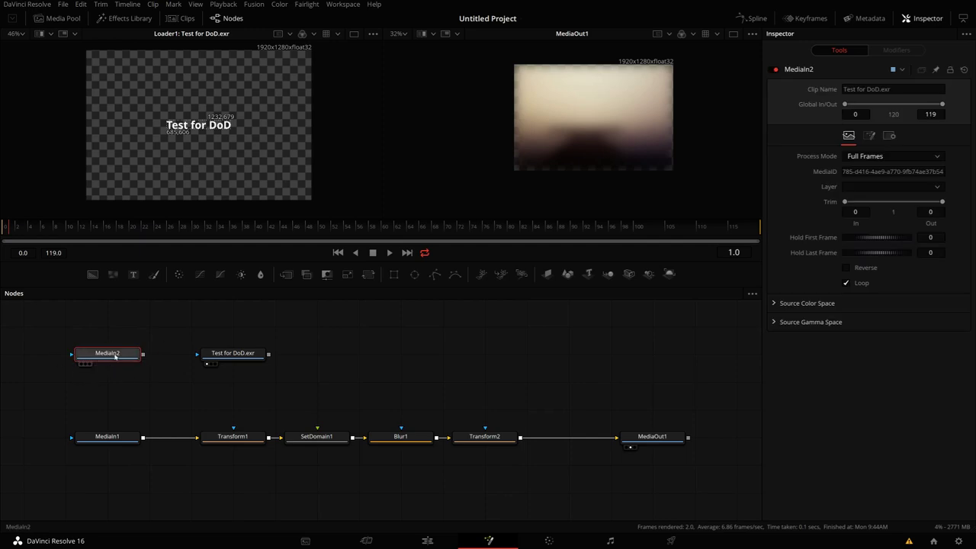
- Show MediaIn2 in the left viewer by dragging the node onto it
{"action": "left_click_drag", "start_coordinate": [146, 359], "coordinate": [241, 189]}
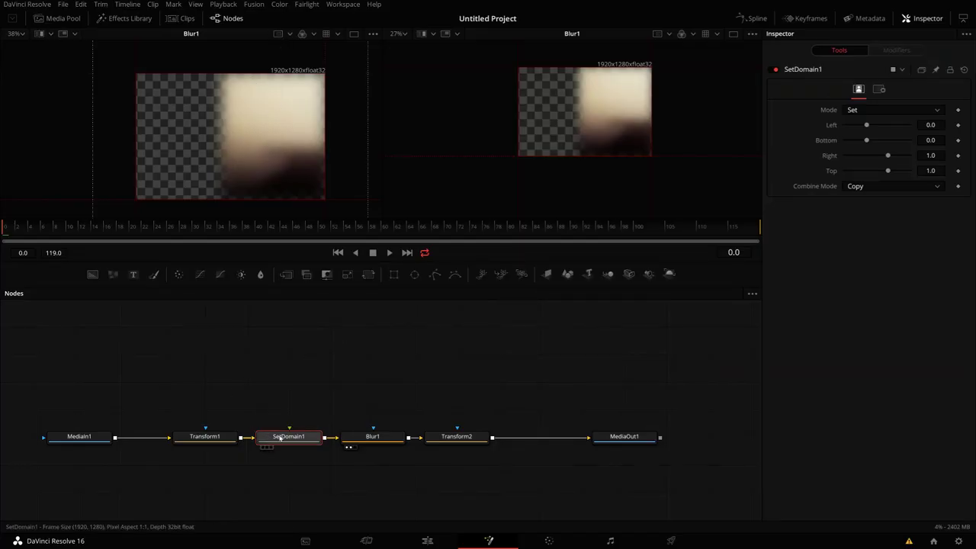
- Remove SetDomain1 so Transform1 feeds Blur1, deselect, and enable the viewer's region of interest
{"action": "key", "text": "ctrl+z"}
{"action": "left_click", "coordinate": [307, 363]}
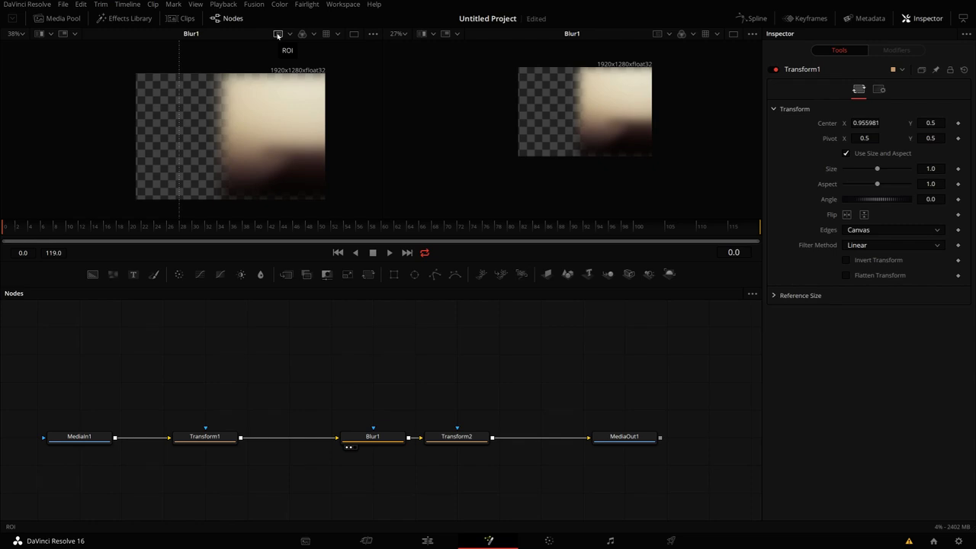
{"action": "left_click", "coordinate": [279, 35]}
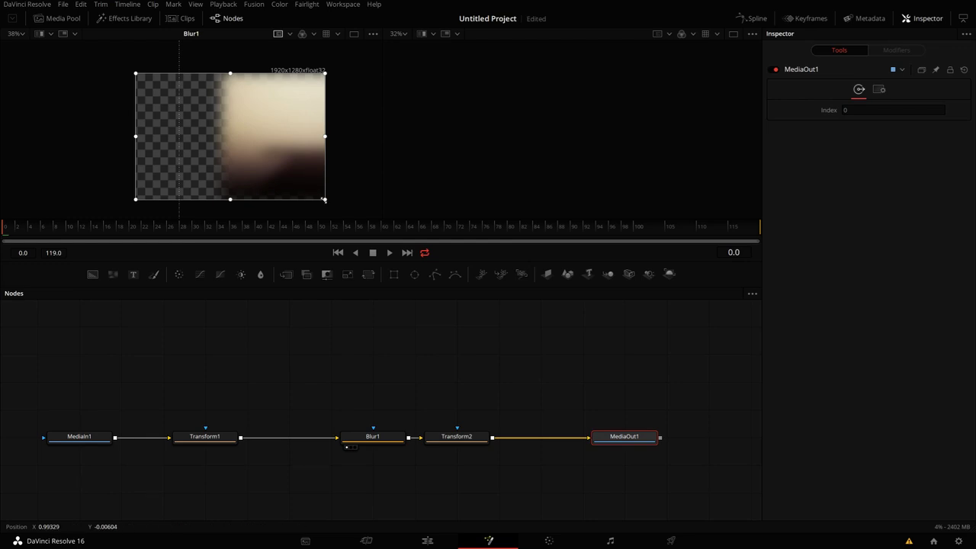
- Shrink the region of interest to the upper-left and move Transform1's image left to Center X 0.722424
{"action": "left_click_drag", "start_coordinate": [325, 200], "coordinate": [236, 125]}
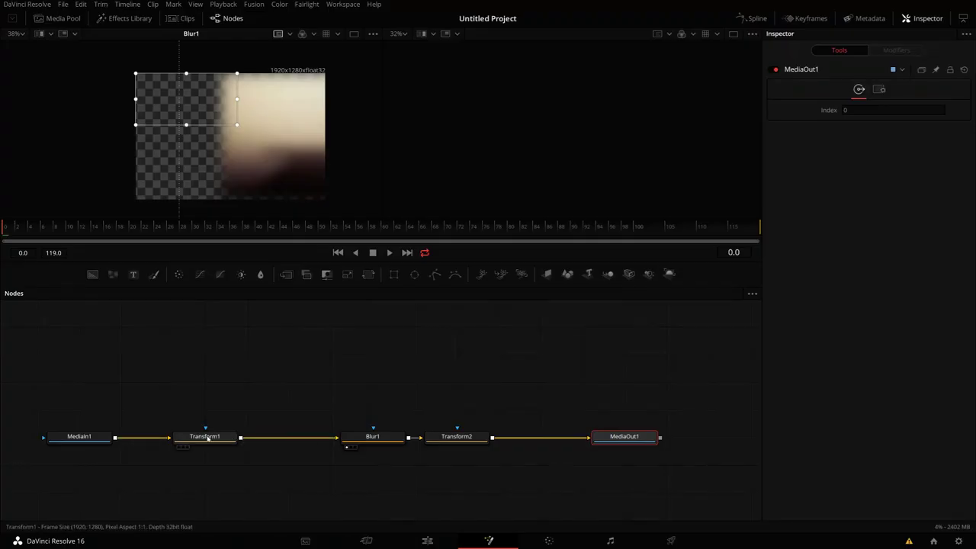
{"action": "left_click", "coordinate": [207, 438]}
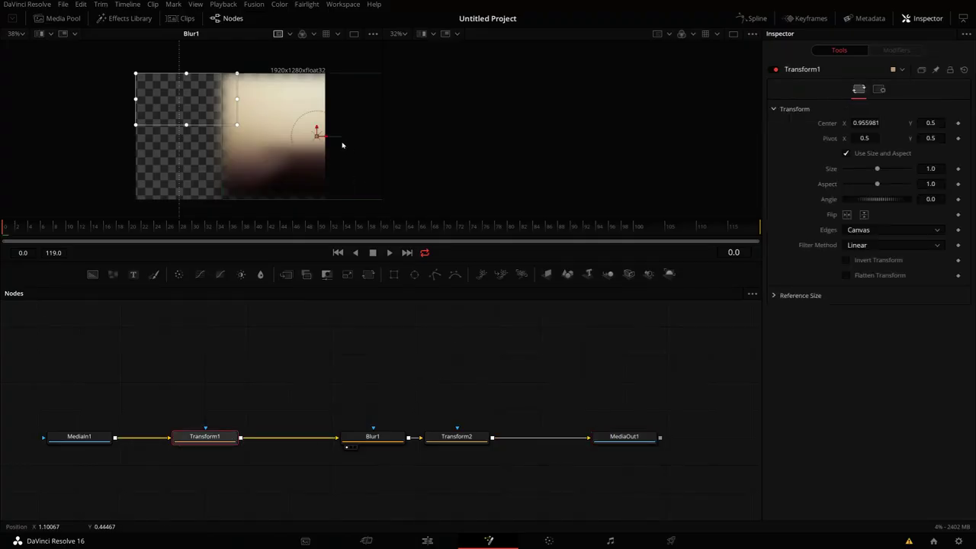
{"action": "left_click_drag", "start_coordinate": [324, 138], "coordinate": [279, 140]}
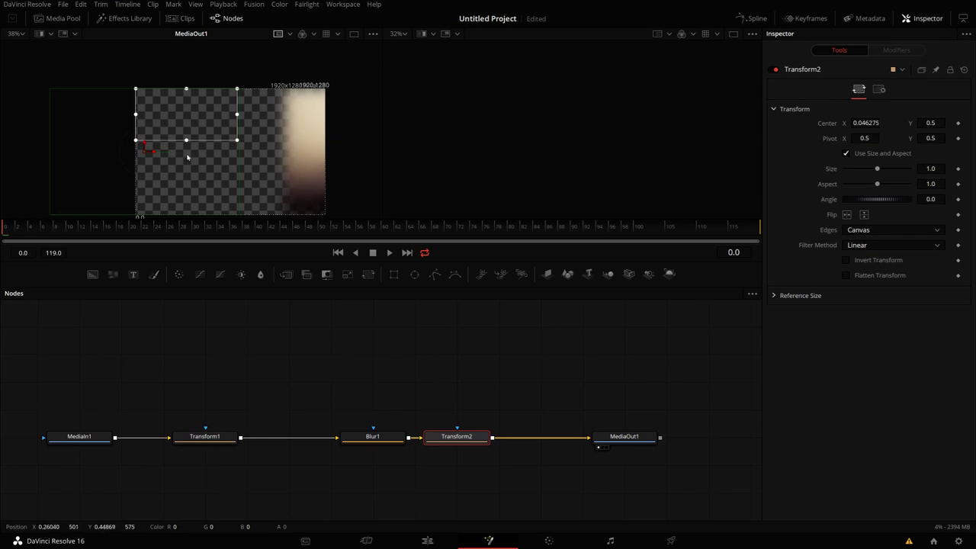
- Drag Transform2's center widget left until Center X reads -0.66513
{"action": "left_click_drag", "start_coordinate": [152, 153], "coordinate": [9, 151]}
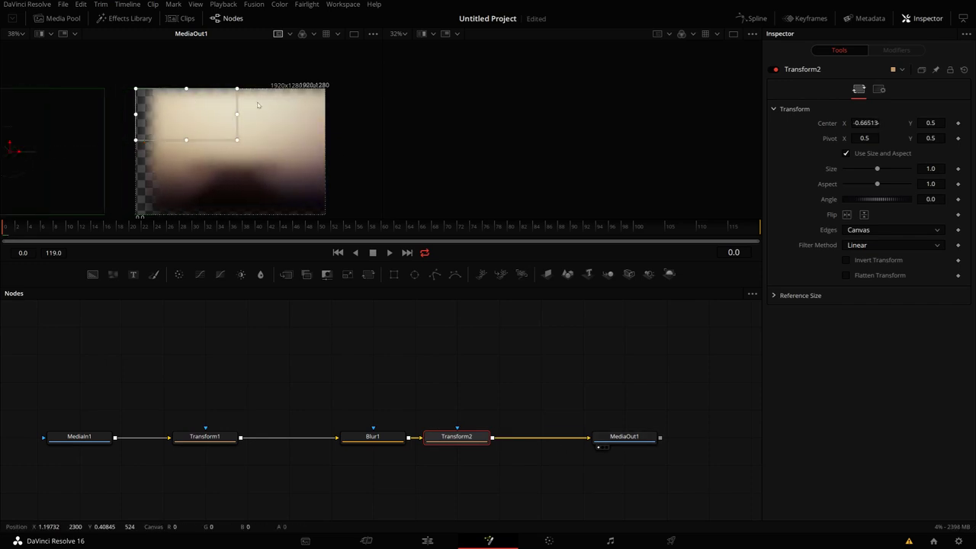